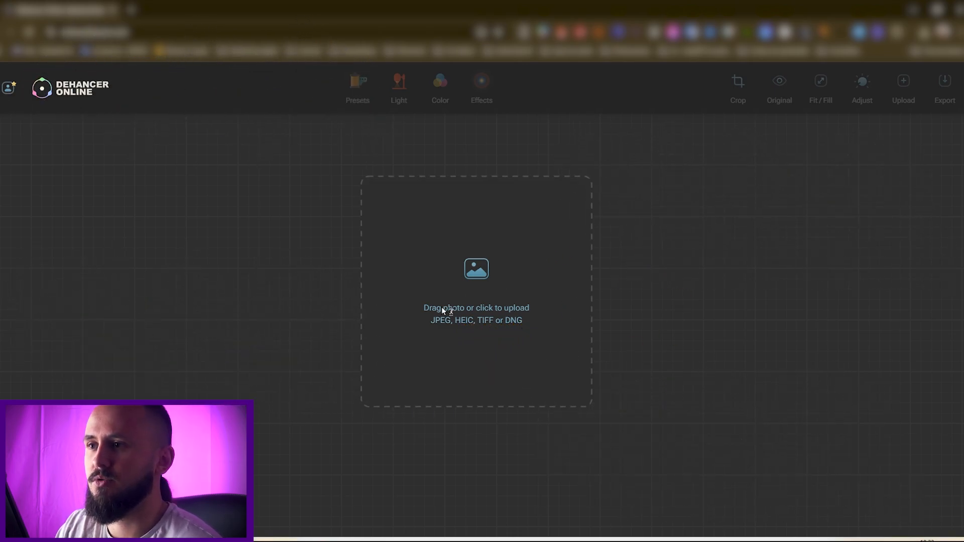
Upload the photo IMG_7208.jpg from the desktop folder dehancer
click(385, 356)
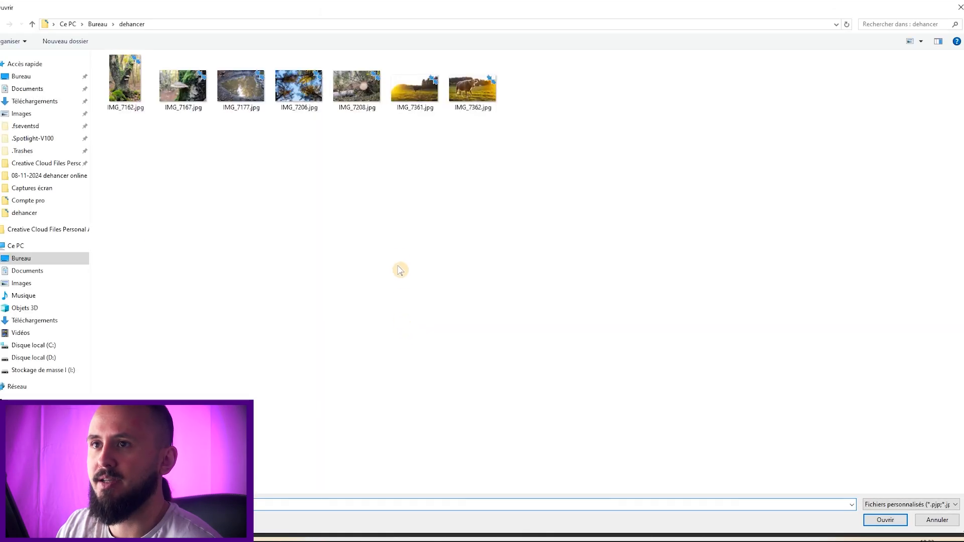
double_click(362, 97)
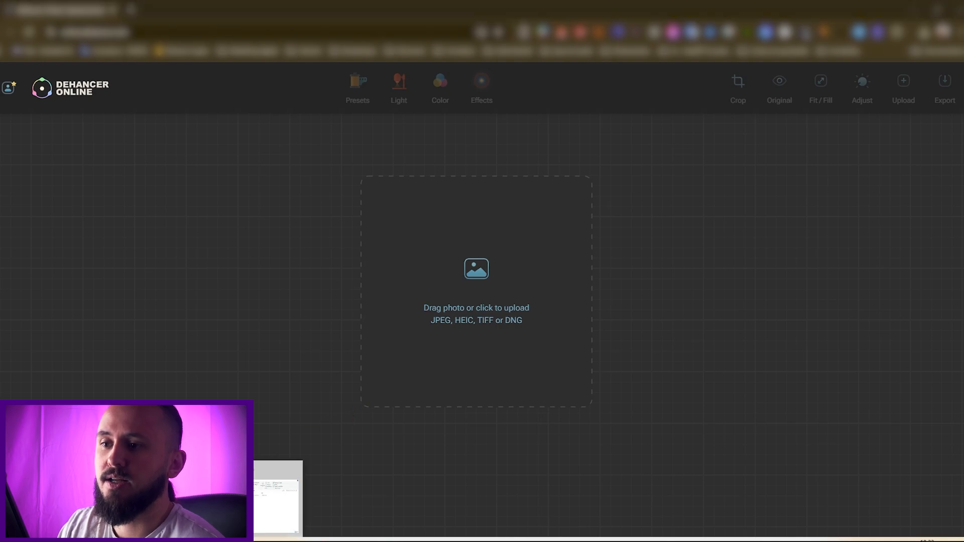
click(279, 497)
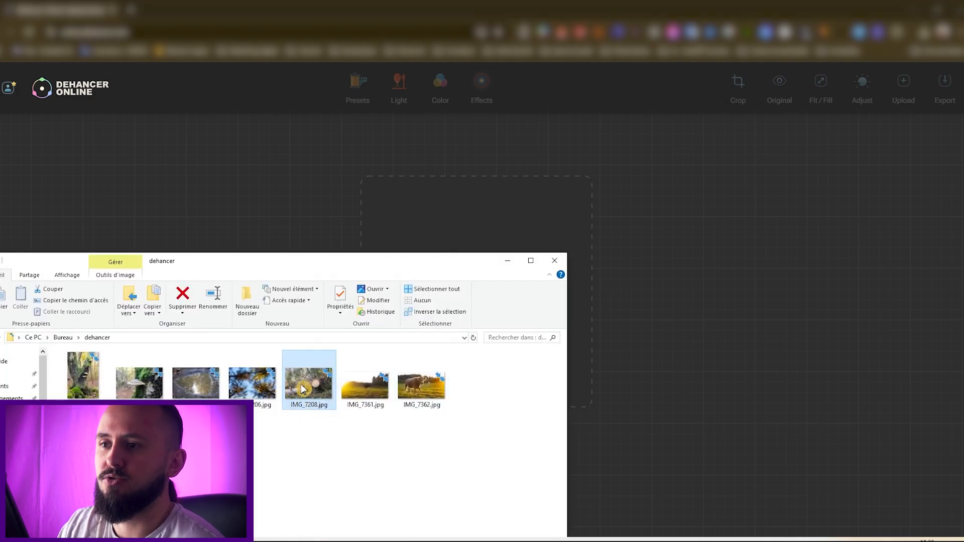
drag(303, 389, 461, 242)
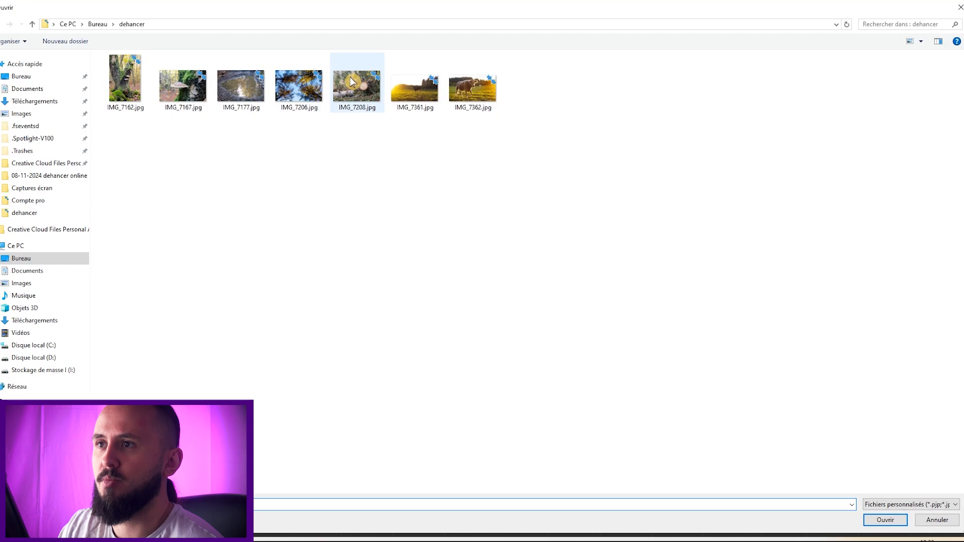
double_click(352, 82)
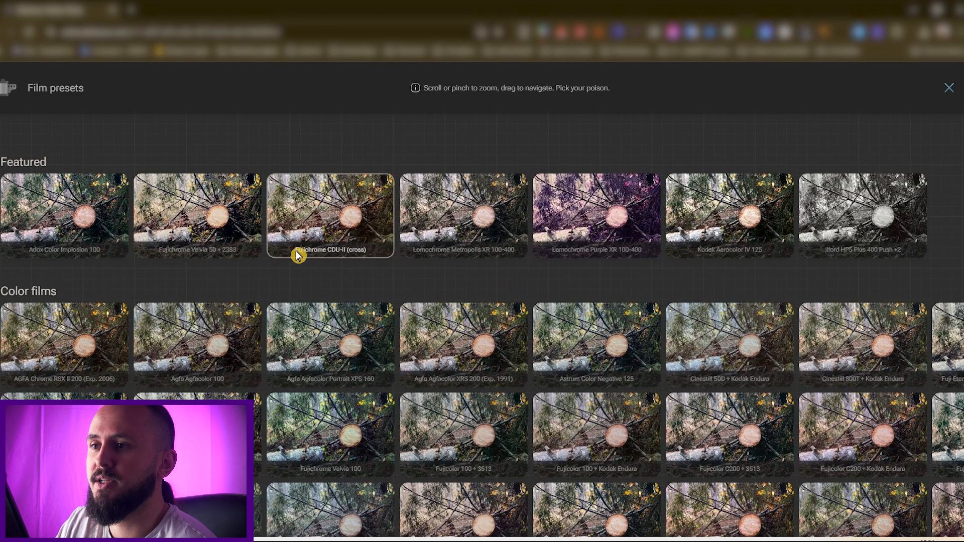
Examine the film preset previews, comparing the featured and color film looks both close up and as an overview
scroll(508, 282, up, 5)
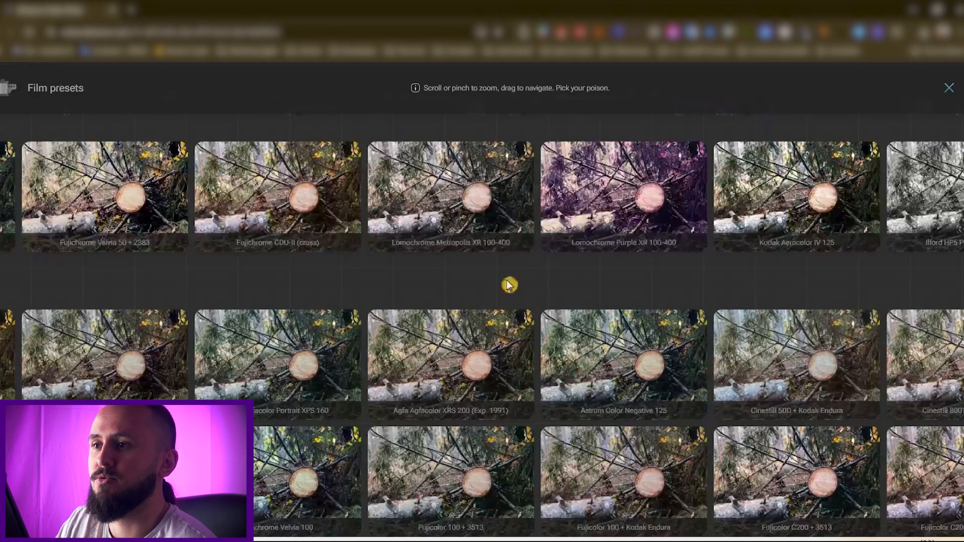
scroll(506, 280, down, 3)
scroll(507, 280, down, 4)
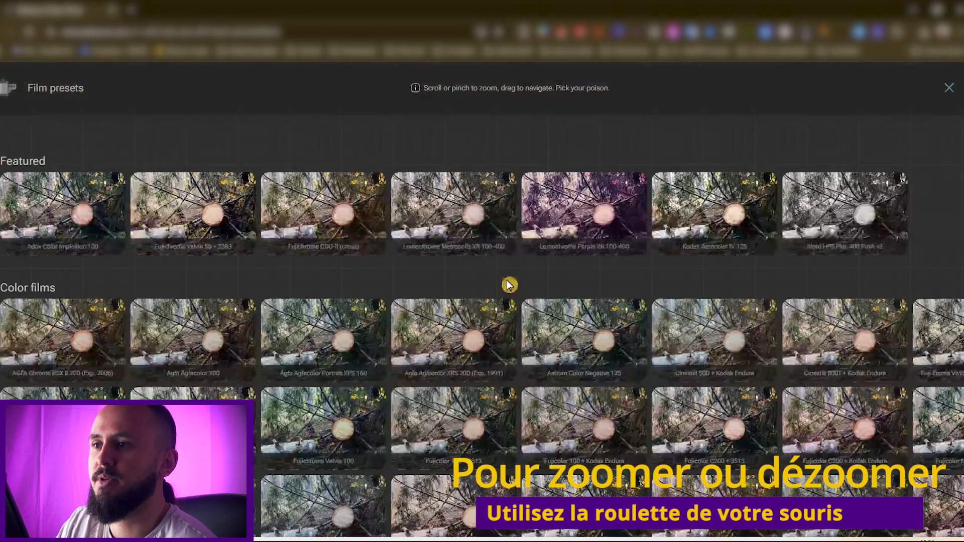
scroll(507, 283, up, 3)
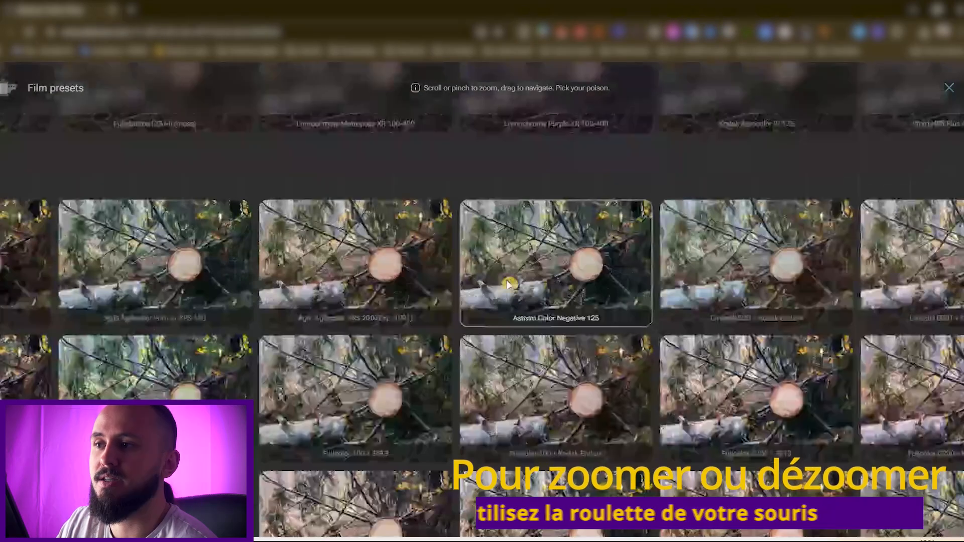
scroll(502, 322, up, 2)
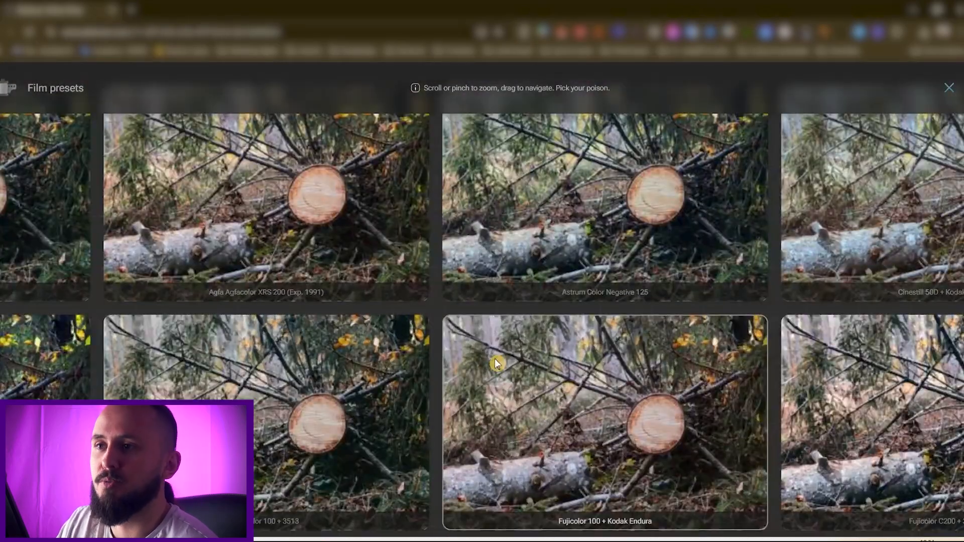
scroll(495, 358, down, 2)
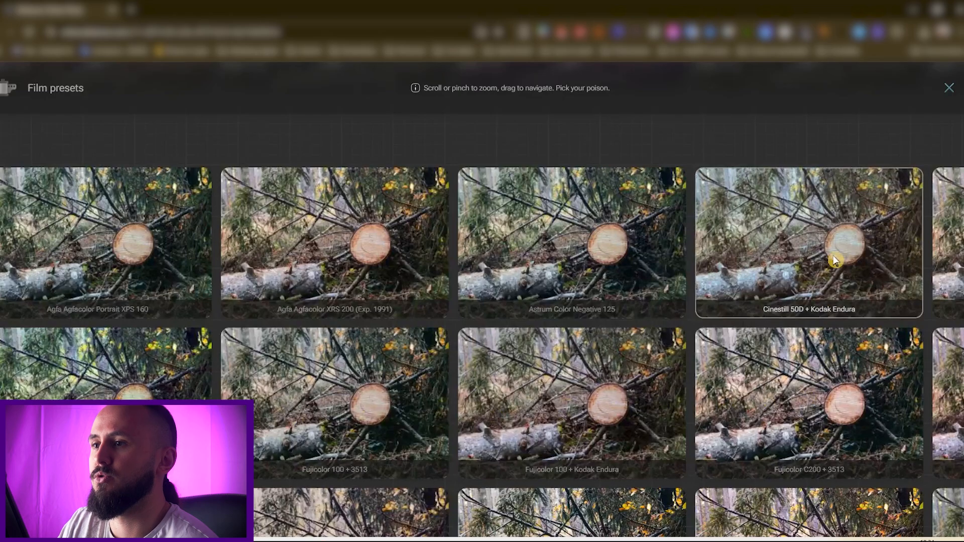
scroll(393, 351, down, 2)
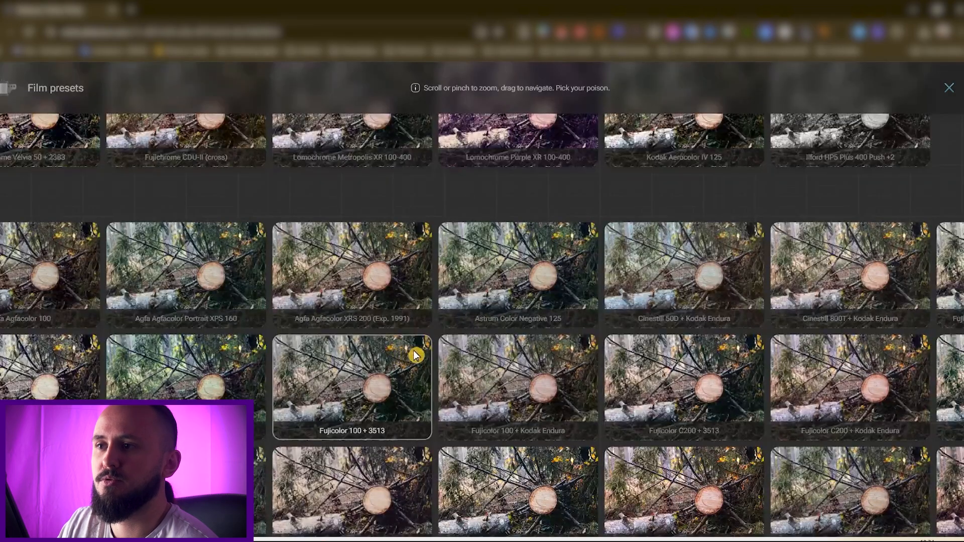
scroll(415, 355, down, 2)
scroll(416, 346, up, 2)
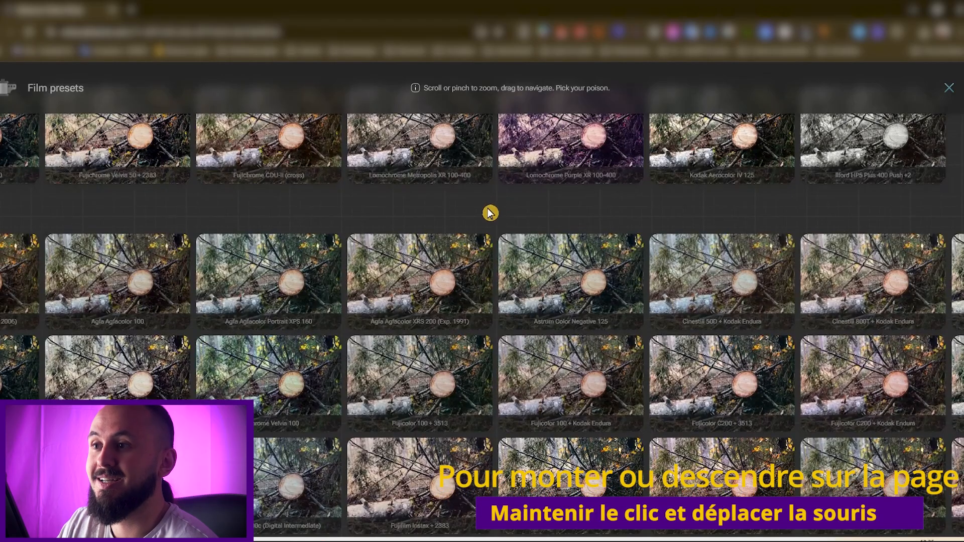
drag(488, 208, 528, 120)
drag(458, 308, 479, 178)
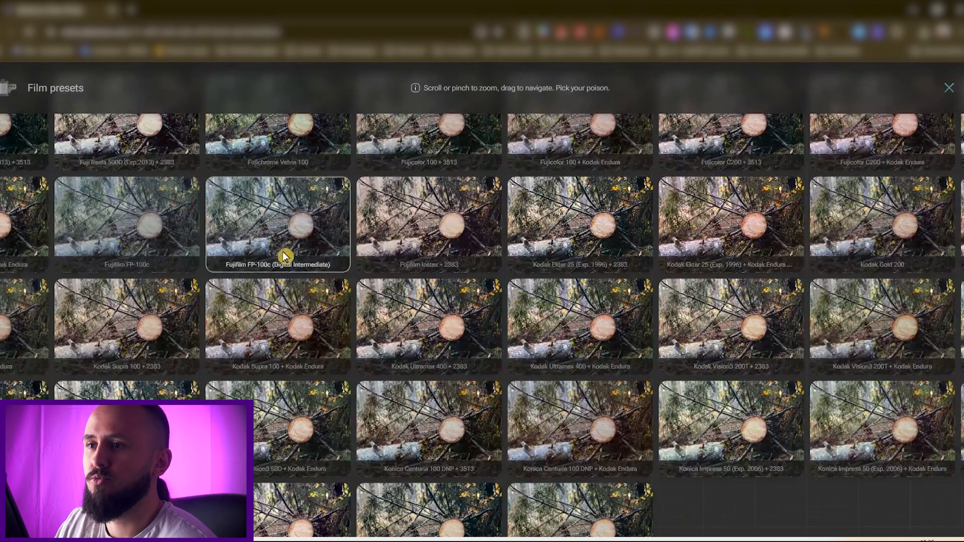
Apply the film preset Kodak Ektar 25 (Exp. 1996) + Kodak Endura paper to the photo
scroll(571, 371, up, 2)
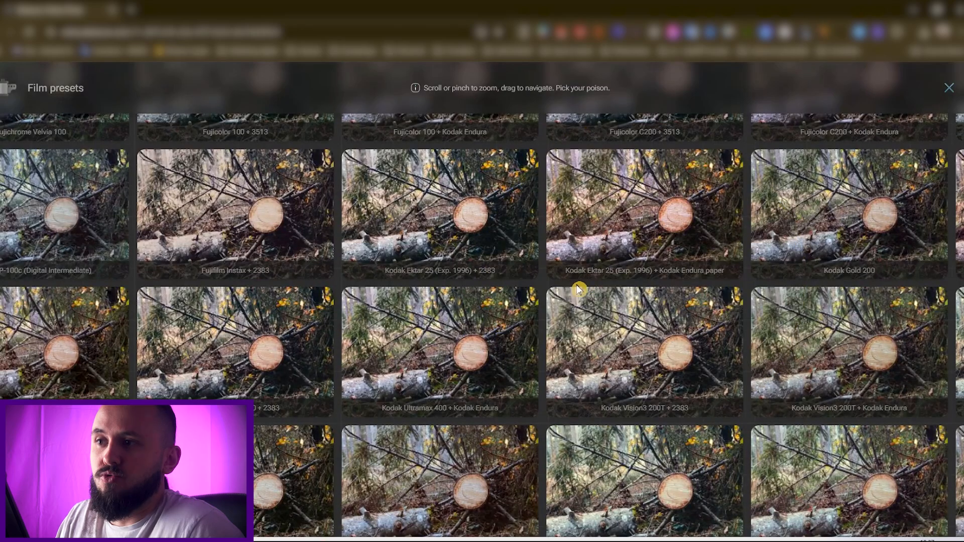
drag(549, 290, 542, 350)
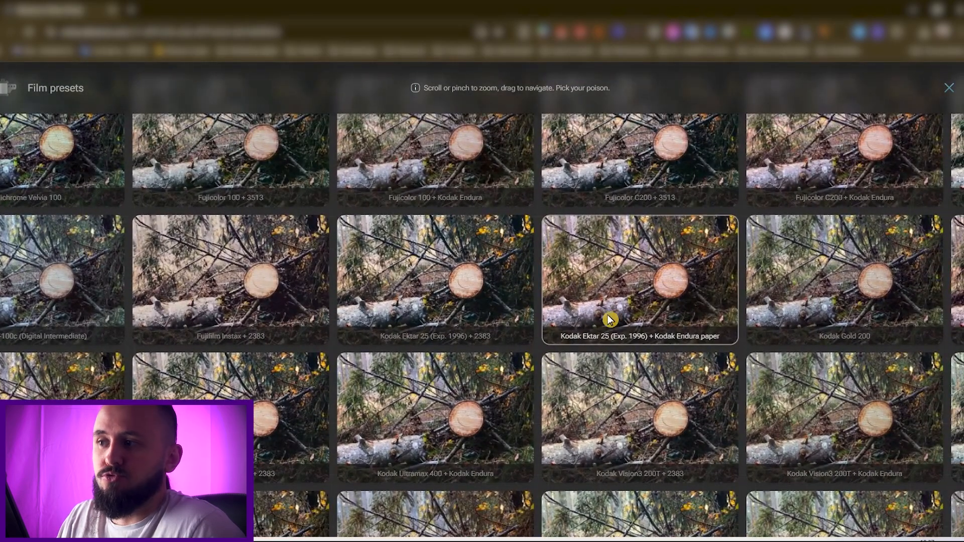
click(633, 275)
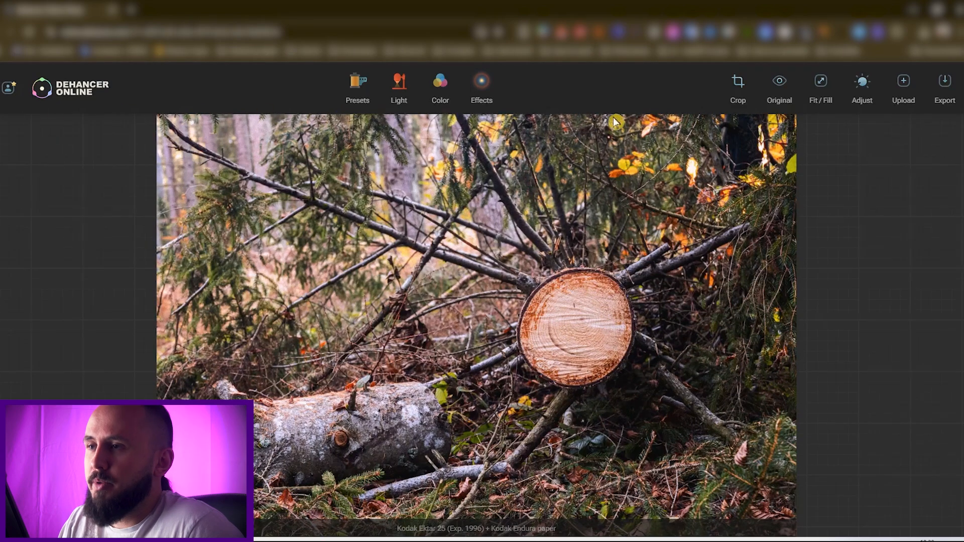
Look over the account information, the last edited photo and the site links, and close them again
click(9, 88)
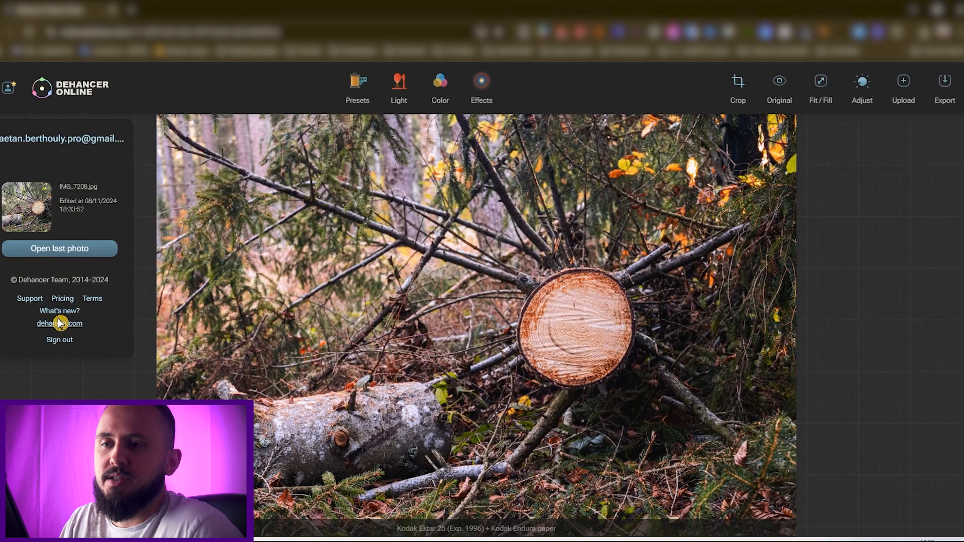
click(71, 371)
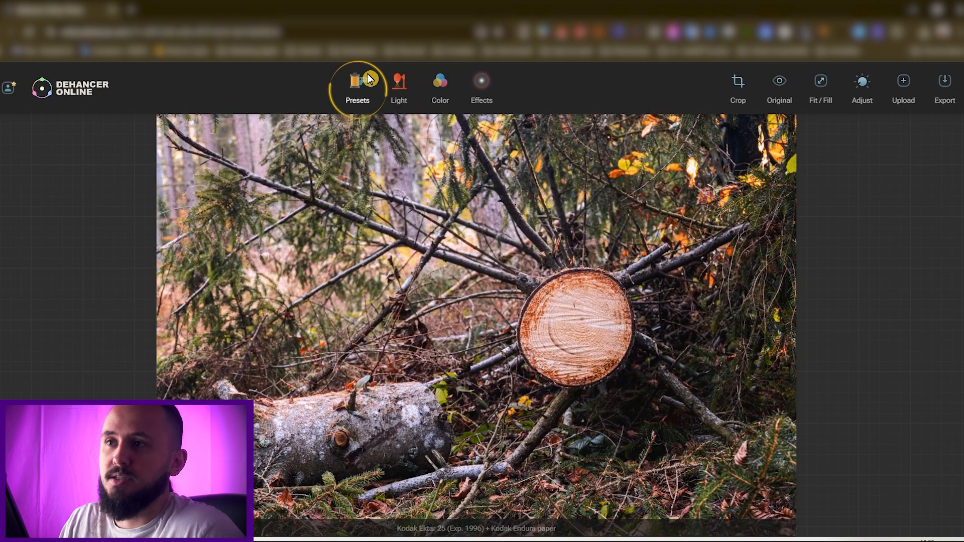
Return to the film presets and reselect Kodak Ektar 25 (Exp. 1996) + Kodak Endura paper
click(355, 89)
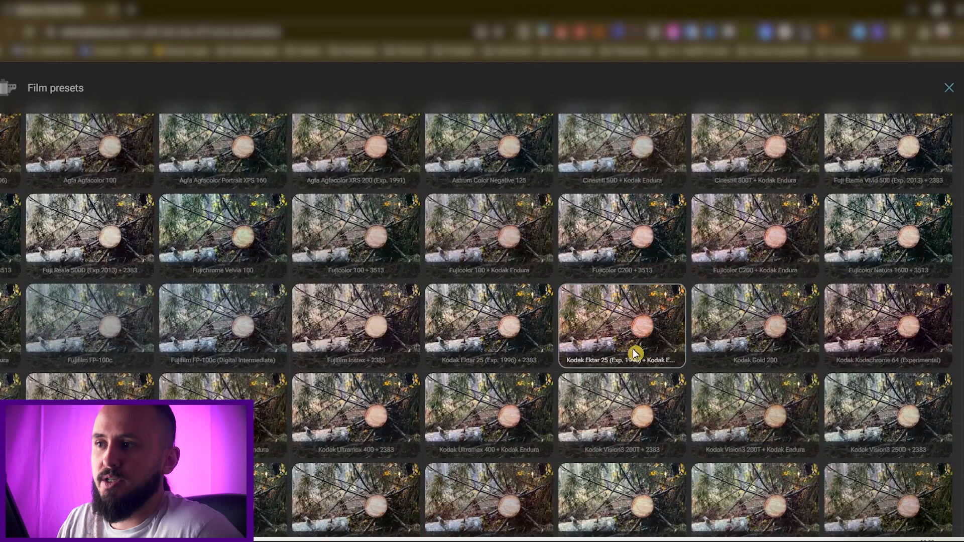
click(616, 324)
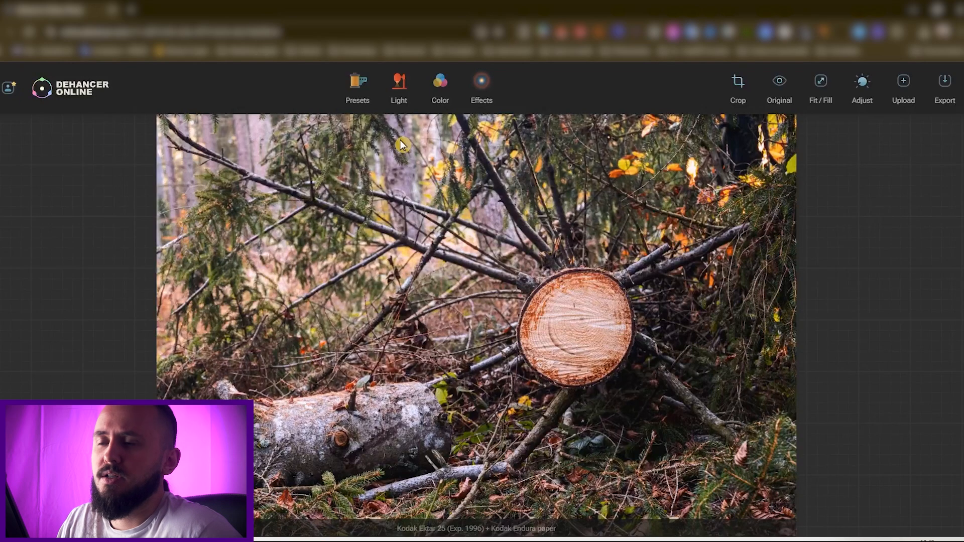
Compare the Brightness / Contrast variants and apply the one in the third row, fourth column of the grid
click(398, 89)
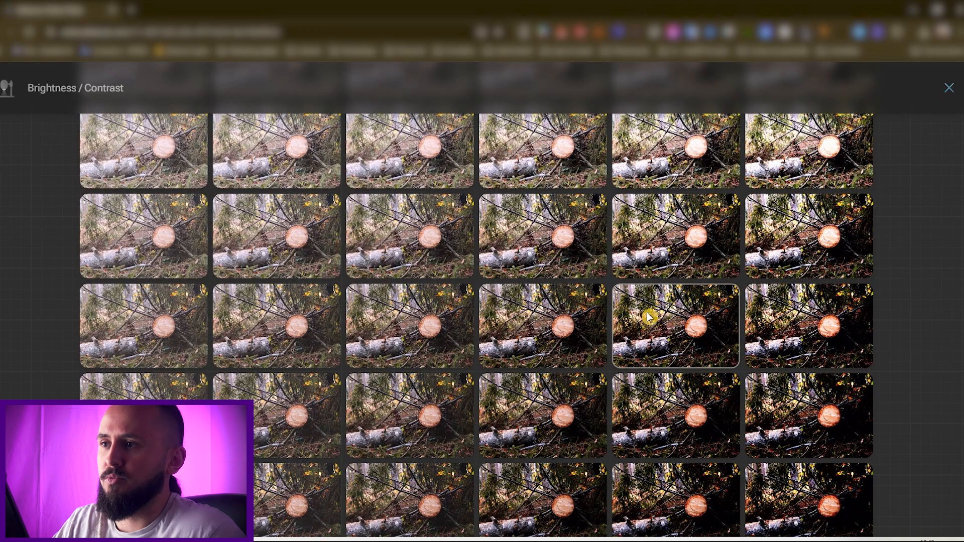
scroll(649, 319, up, 2)
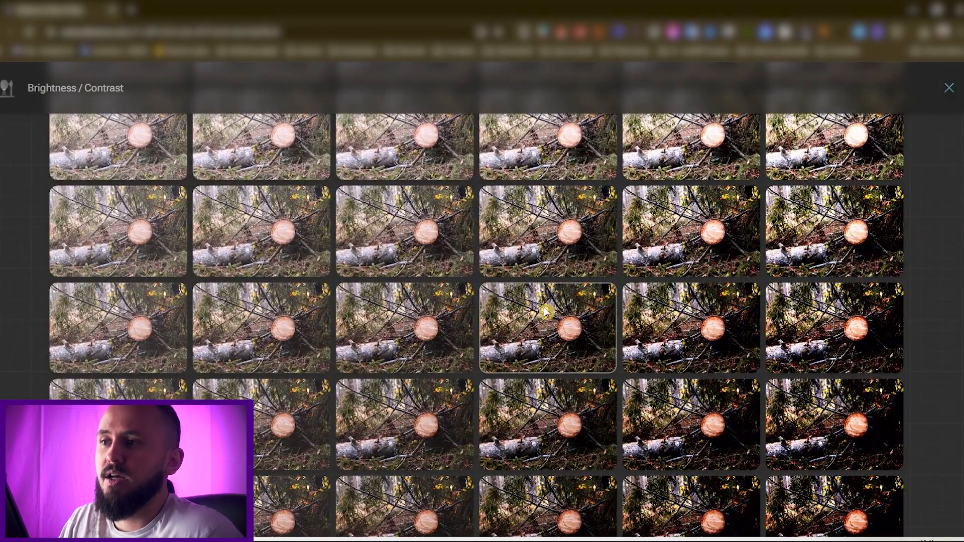
scroll(525, 310, up, 2)
scroll(525, 310, up, 2)
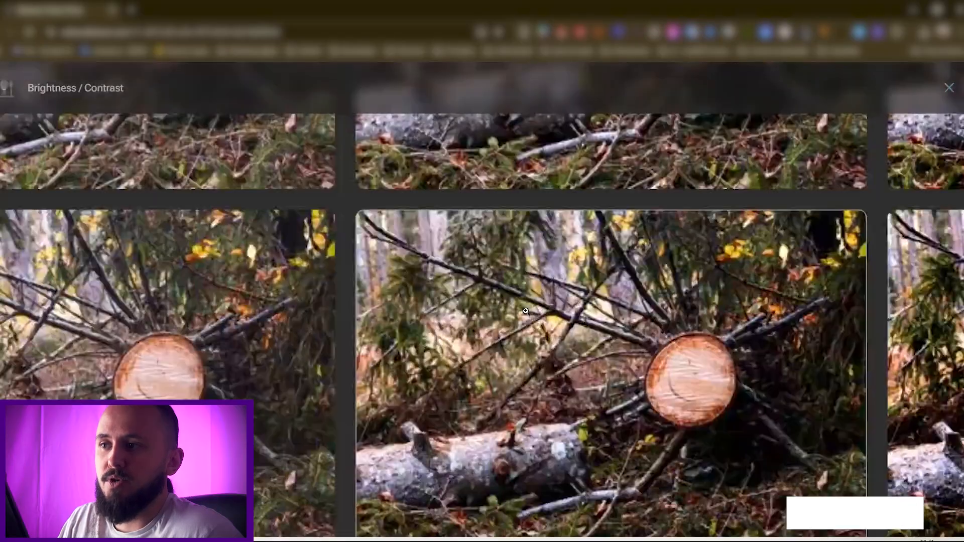
scroll(525, 310, down, 5)
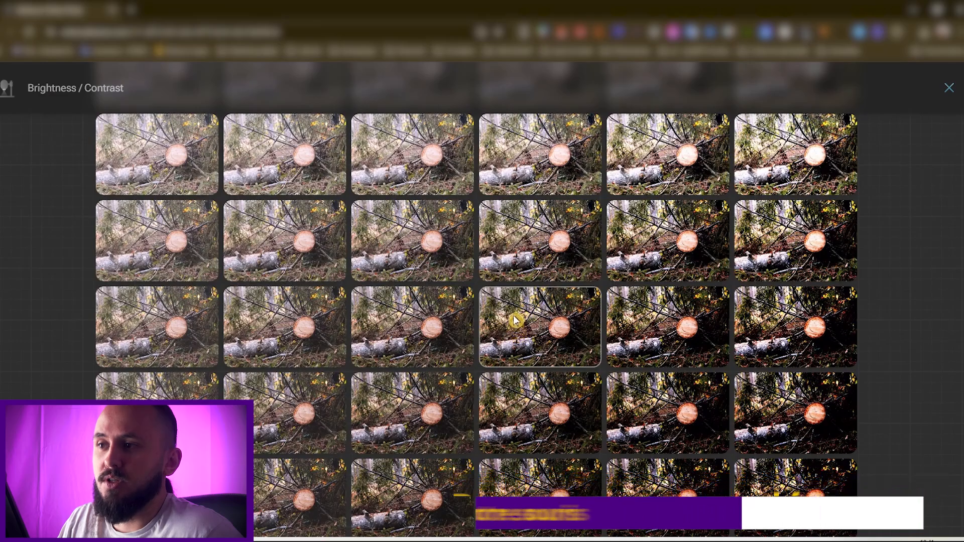
click(517, 329)
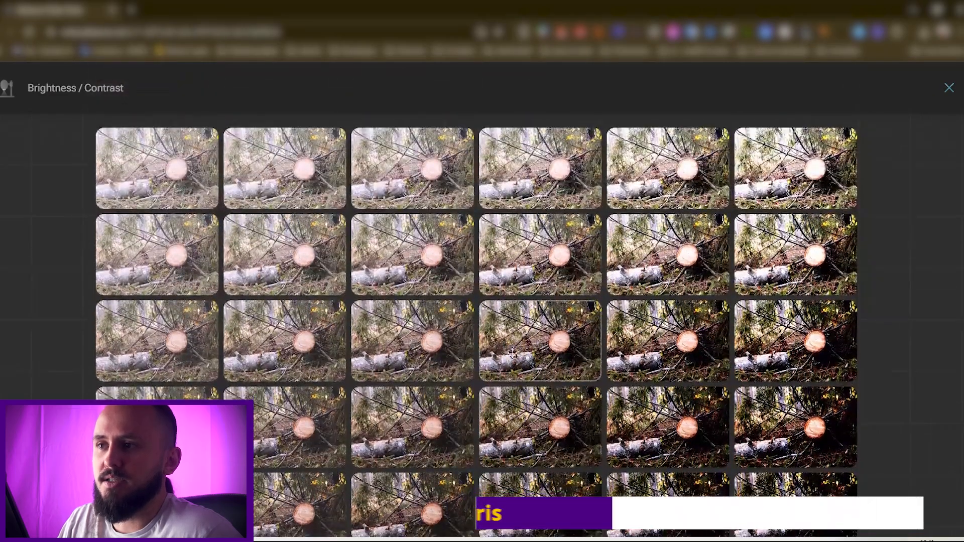
drag(512, 353, 509, 303)
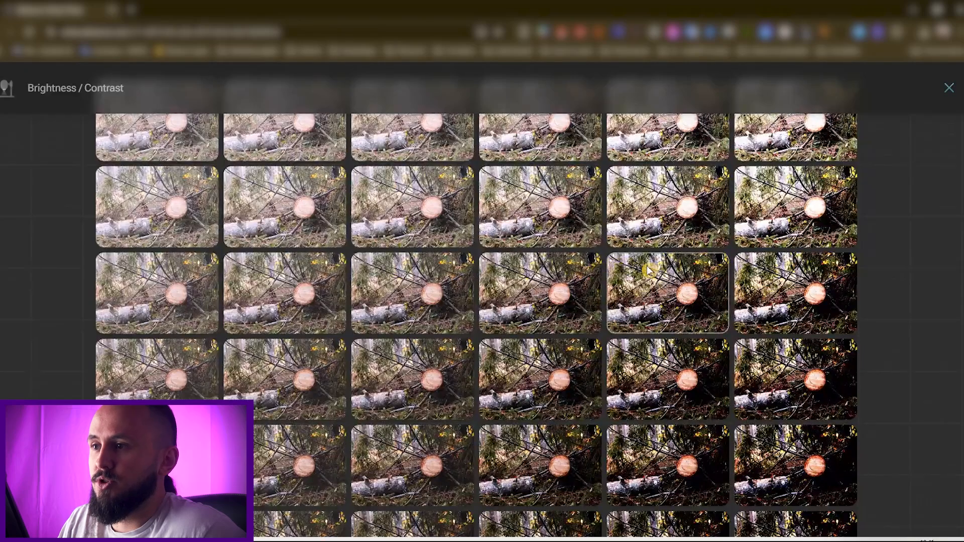
click(541, 289)
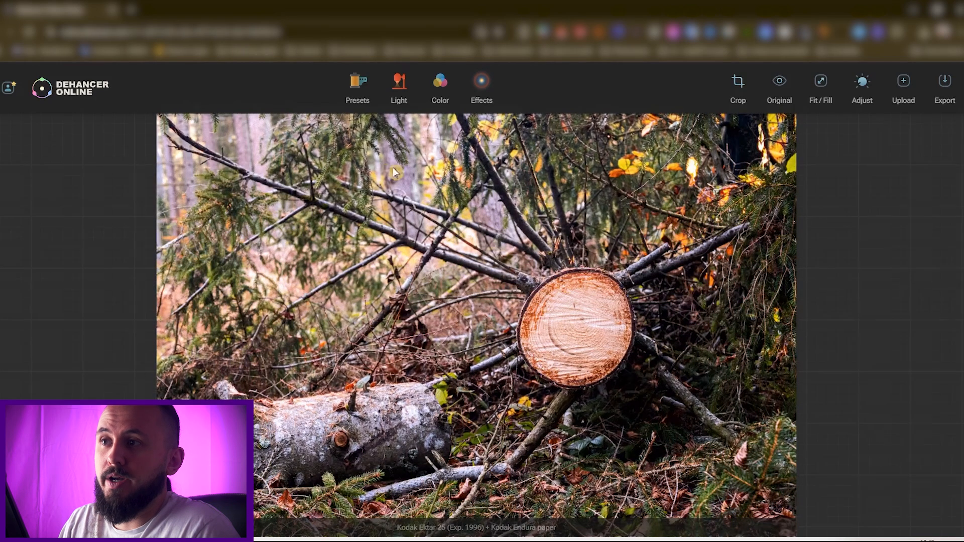
Compare the Temperature / Tint variants and apply the neutral one at the centre of the grid
click(441, 87)
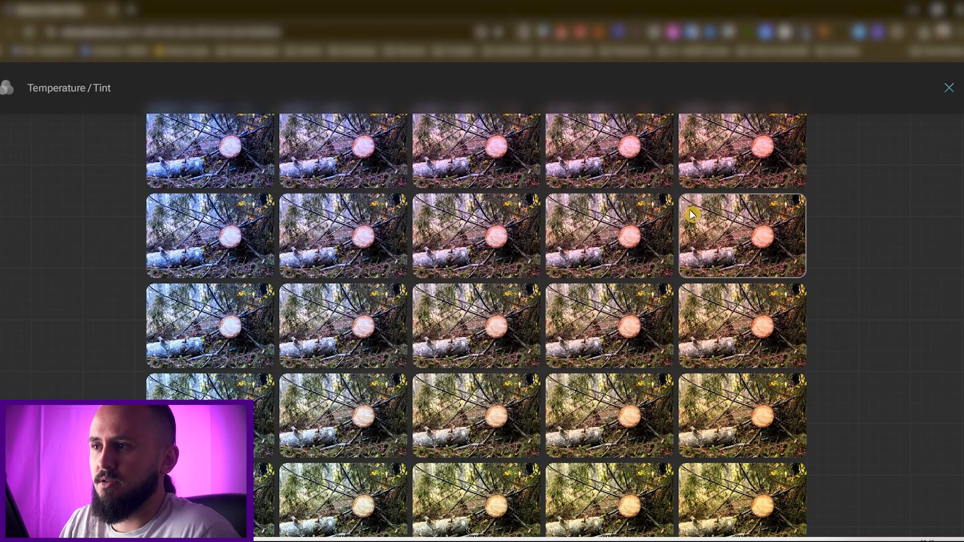
scroll(693, 219, up, 1)
scroll(703, 251, down, 1)
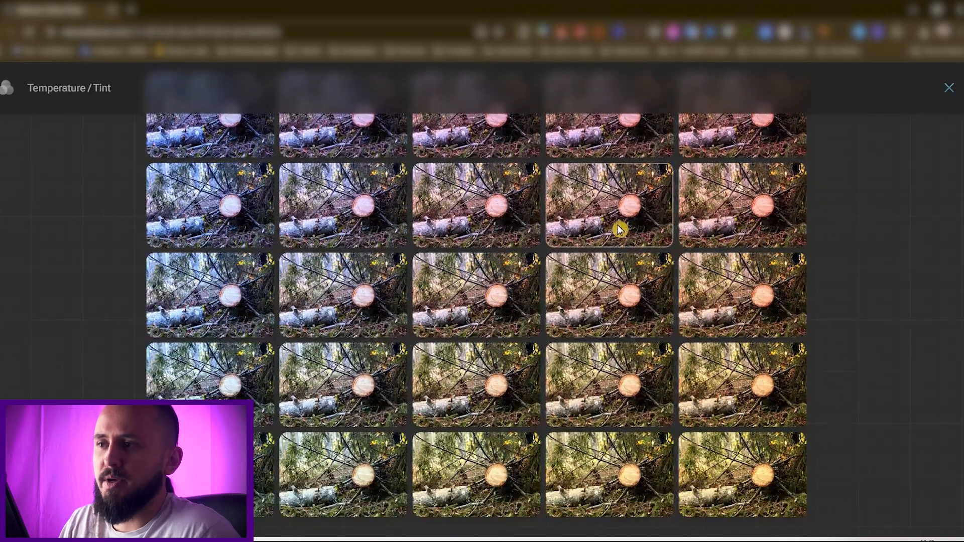
scroll(580, 221, up, 1)
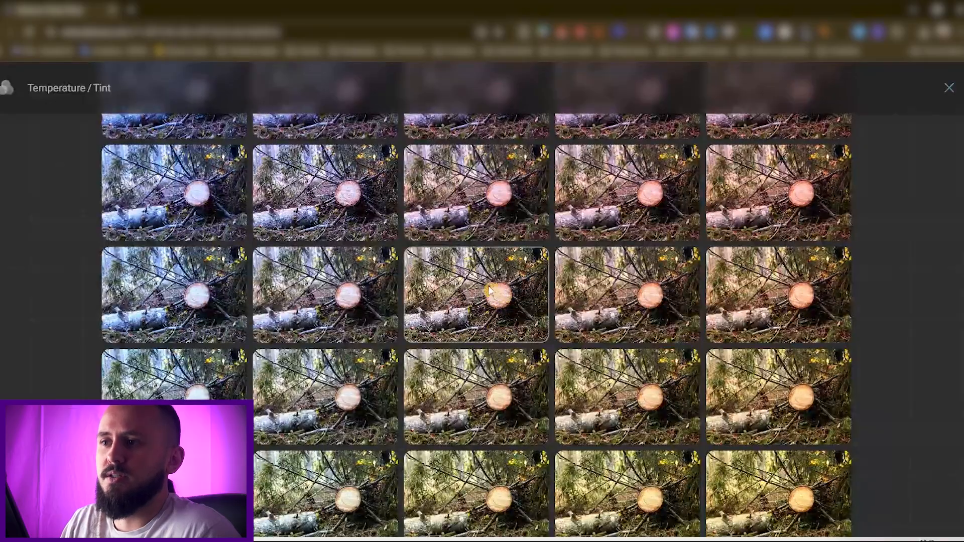
click(490, 290)
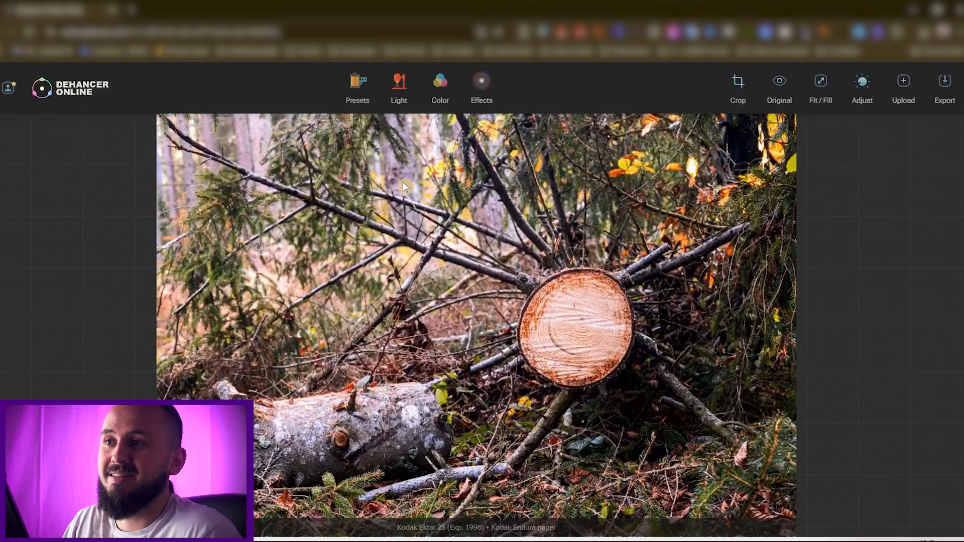
Open the film effects settings and toggle Grain off and on, and Bloom on and off, to compare the result
click(483, 87)
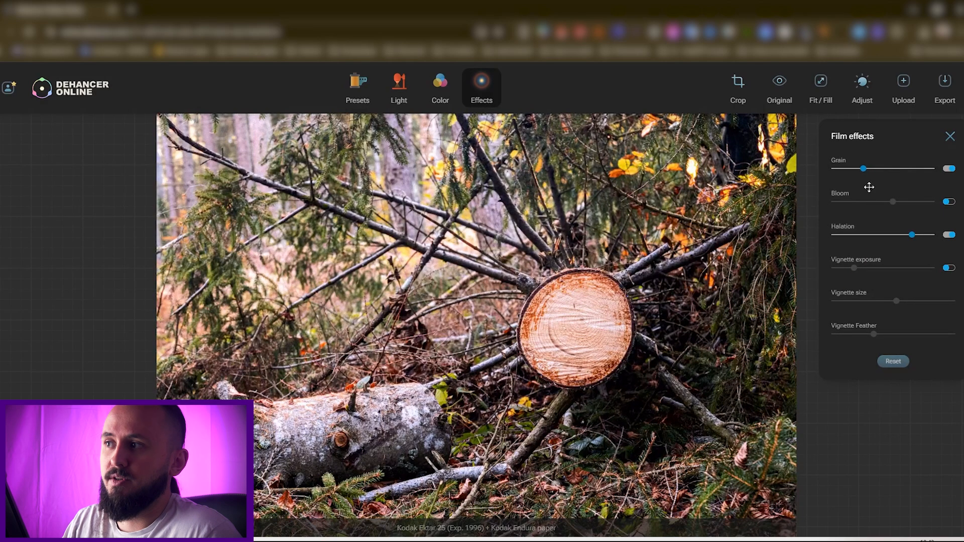
click(949, 169)
click(949, 169)
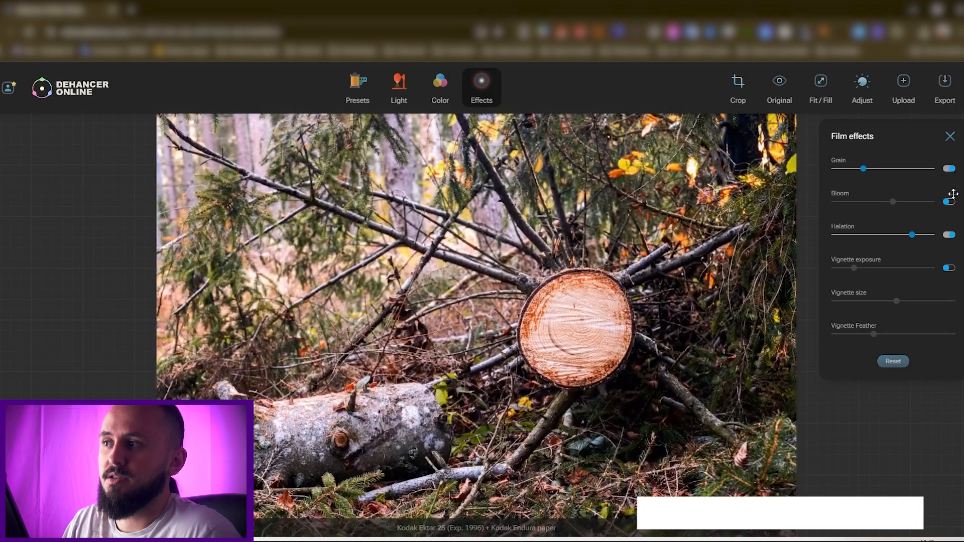
click(949, 202)
click(949, 202)
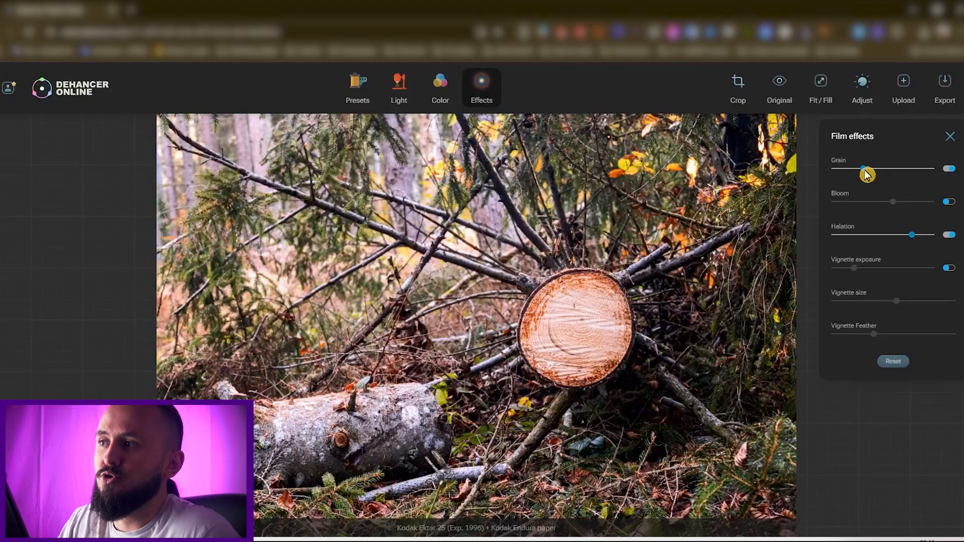
Raise the Grain effect to its maximum strength
drag(869, 174, 940, 170)
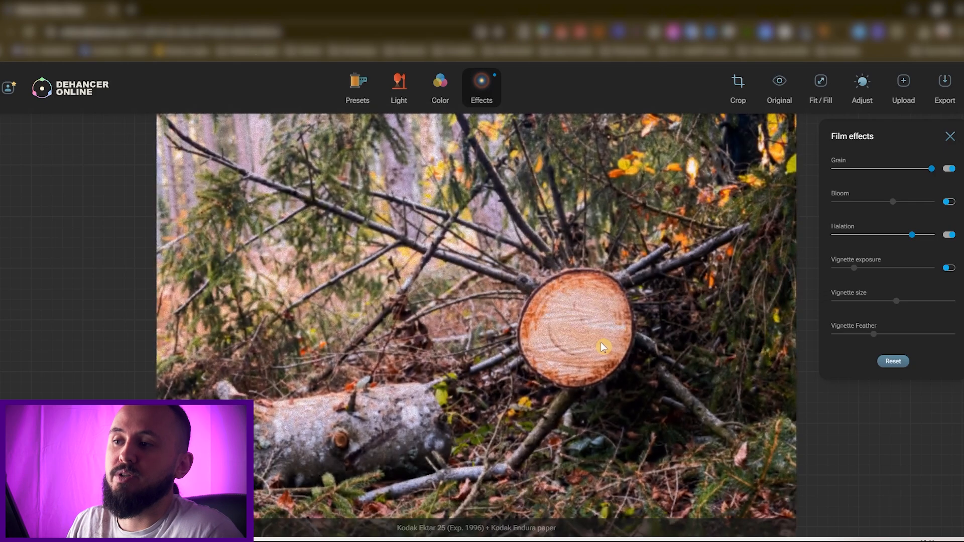
Inspect the grain on the cut log up close, and lower the Grain effect to its minimum strength
scroll(602, 347, up, 3)
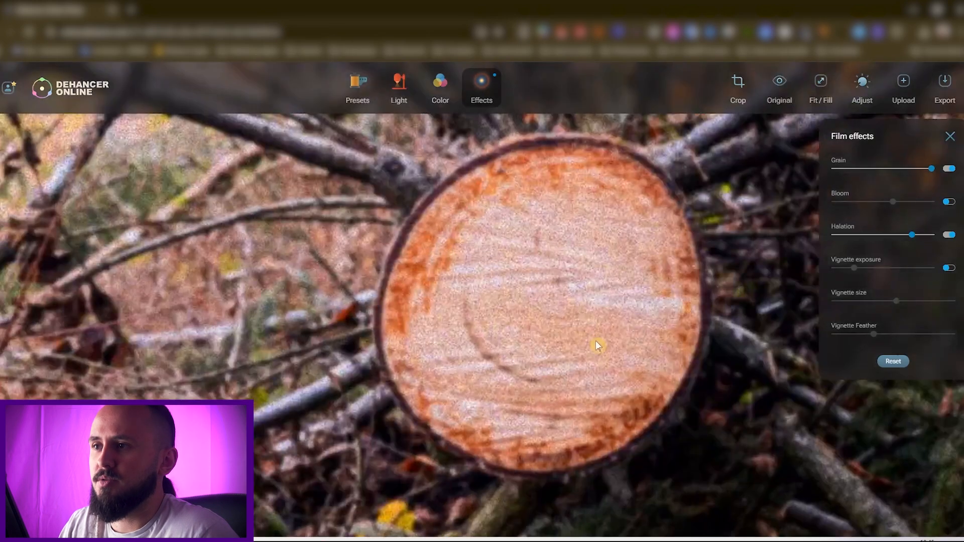
click(564, 320)
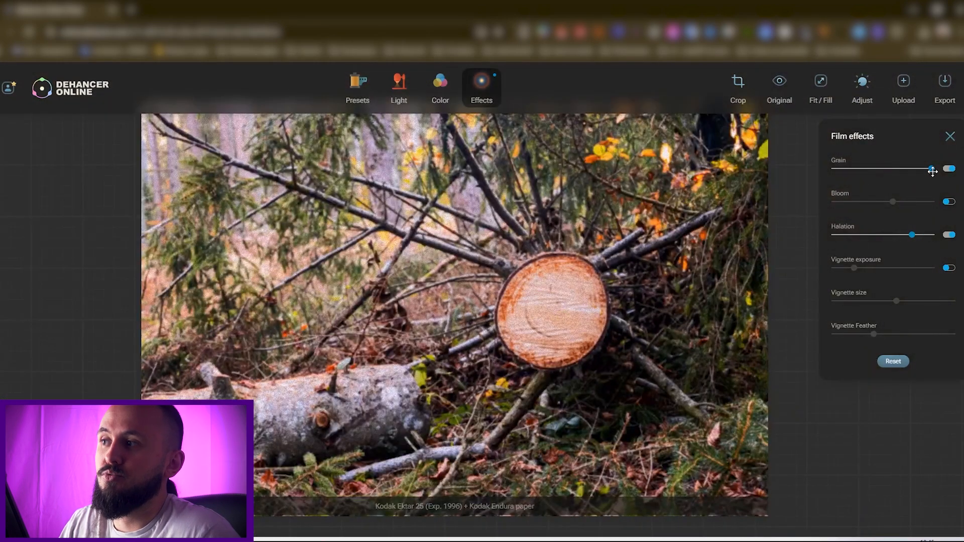
drag(934, 170, 834, 169)
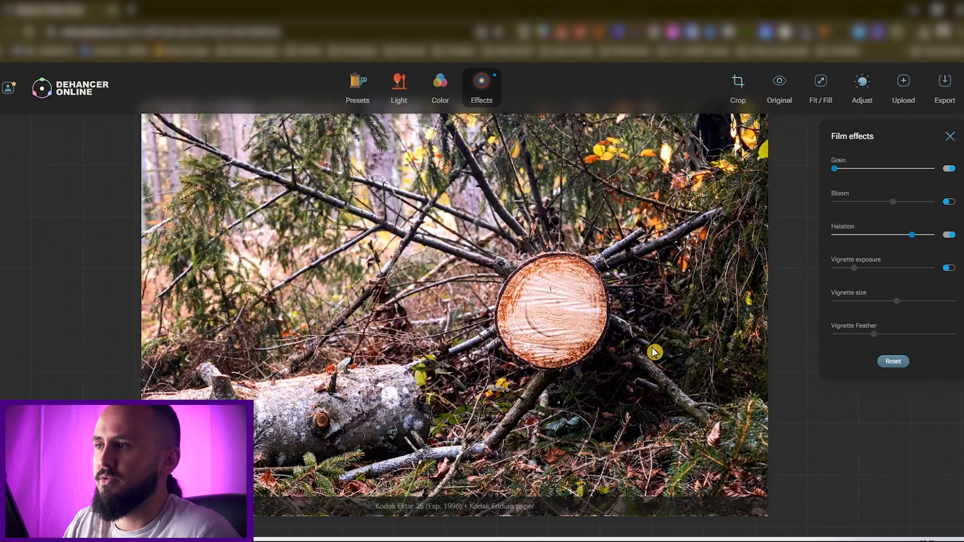
Turn on Bloom and set it to maximum strength, comparing the forest photo with Bloom off and at minimum
click(949, 203)
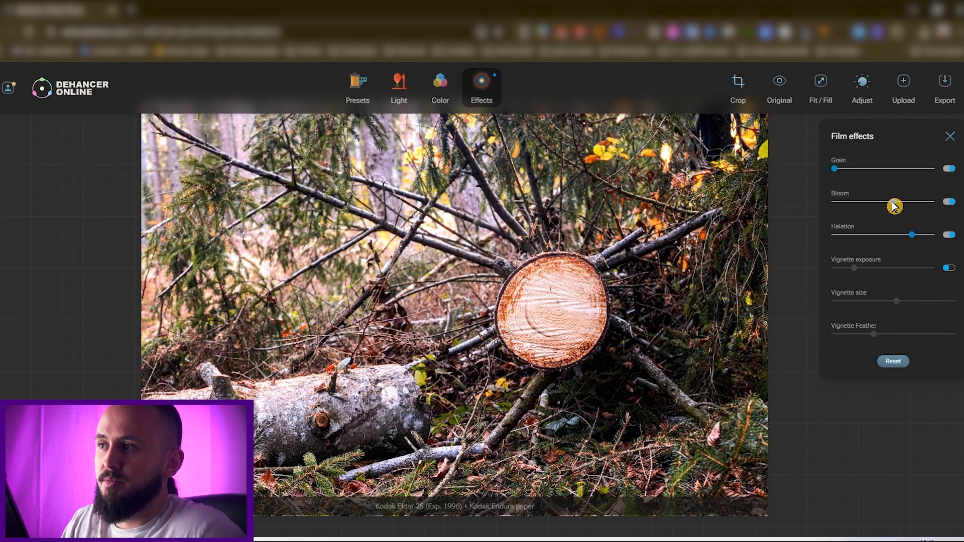
drag(894, 206, 932, 202)
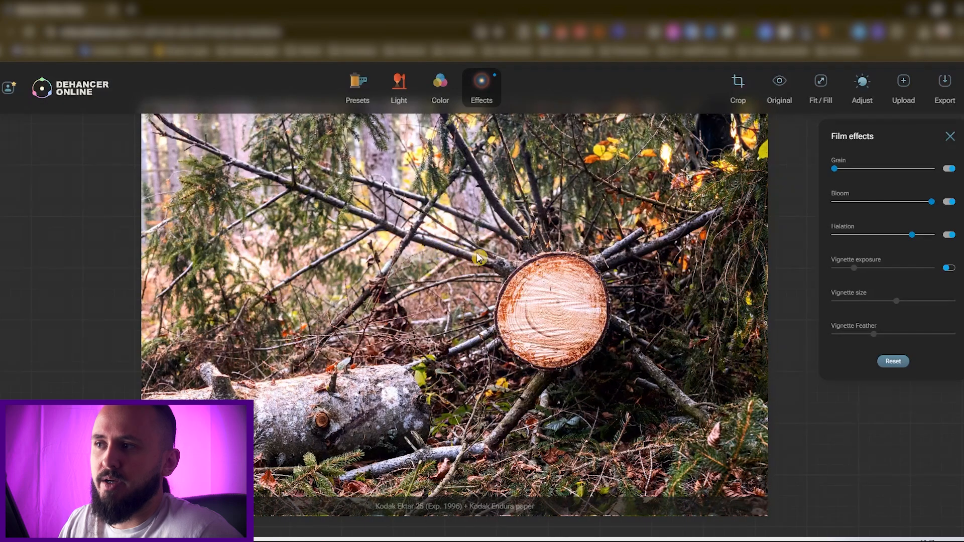
click(949, 202)
click(950, 203)
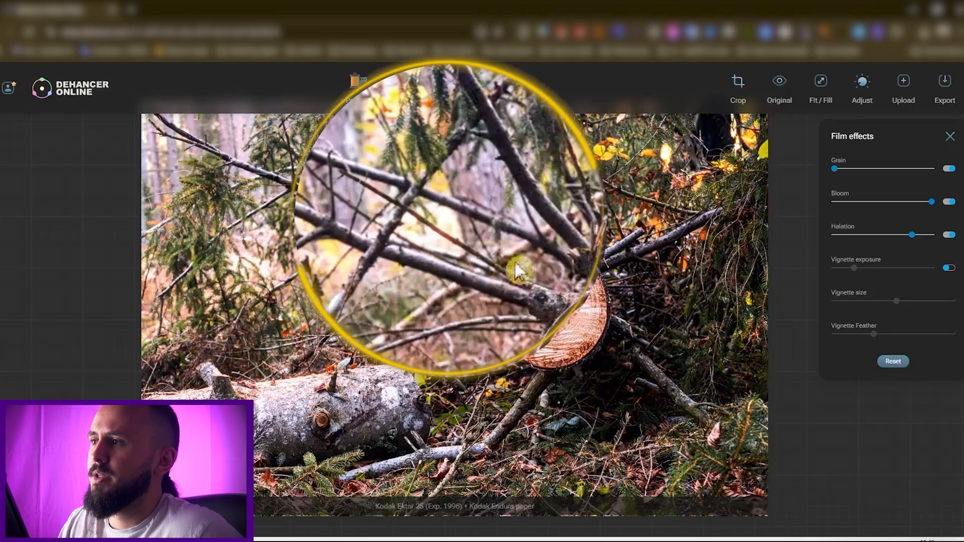
drag(932, 201, 835, 202)
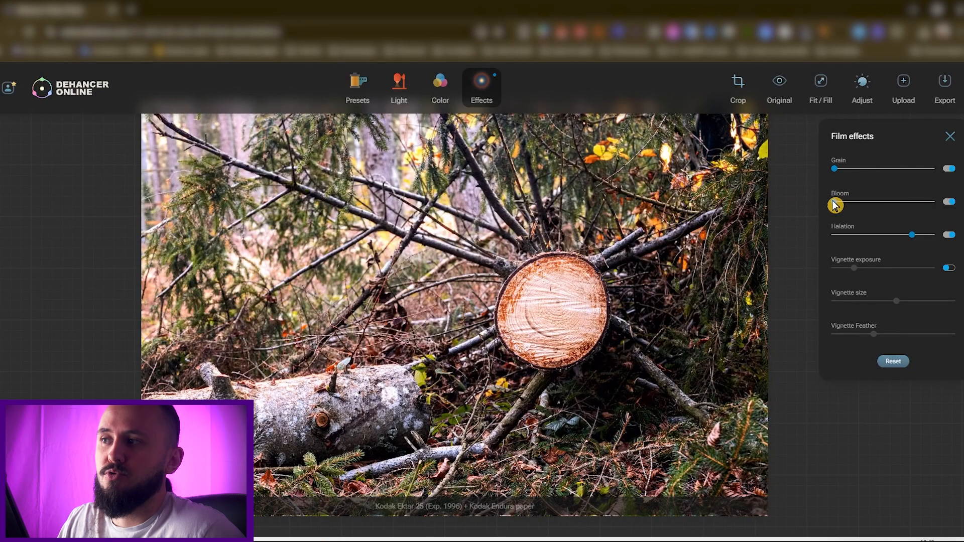
drag(835, 204, 946, 201)
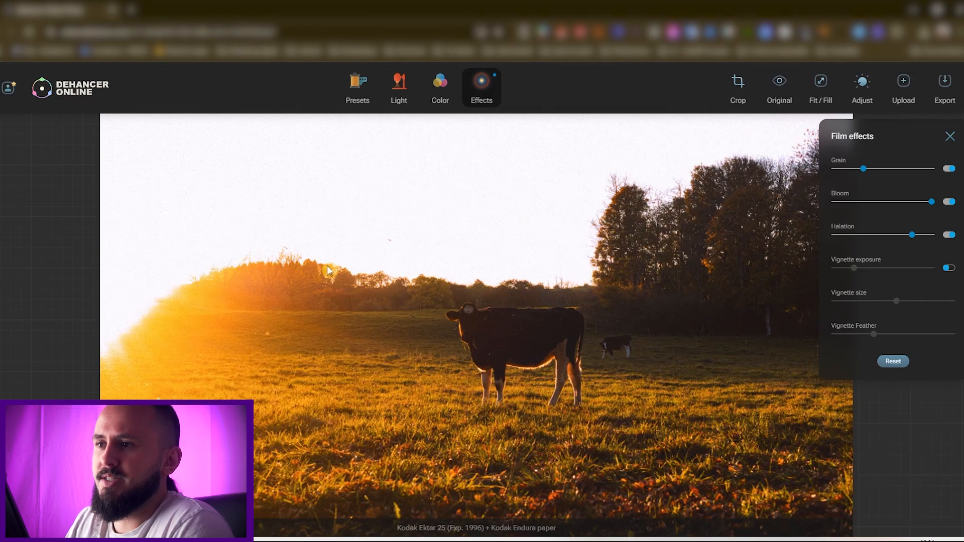
Toggle Bloom off and on repeatedly on the sunset cow photo to compare the whole image
click(953, 202)
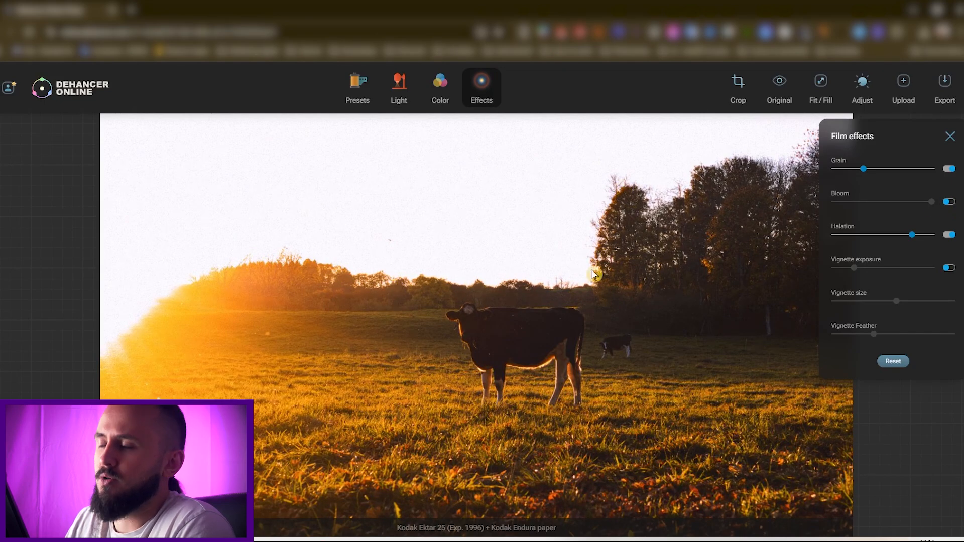
click(950, 203)
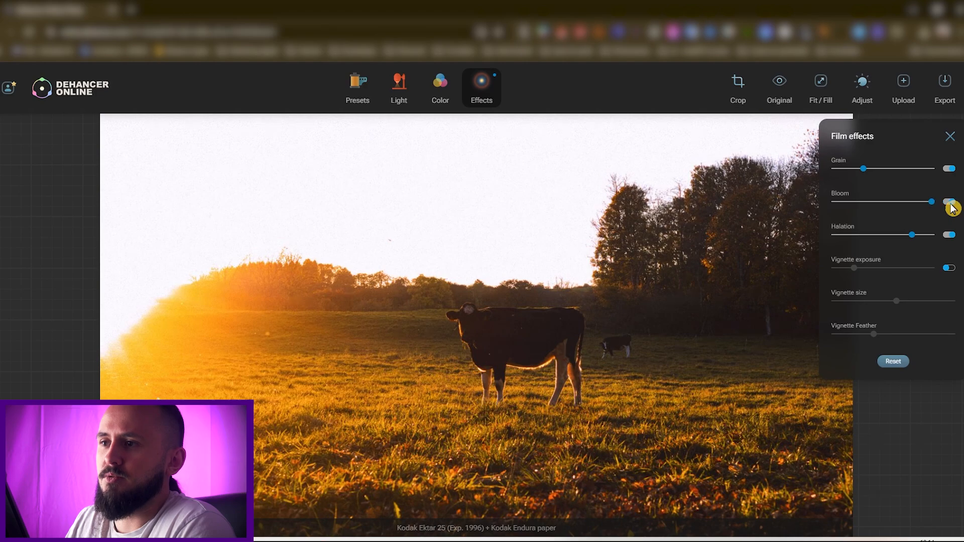
click(951, 203)
click(951, 203)
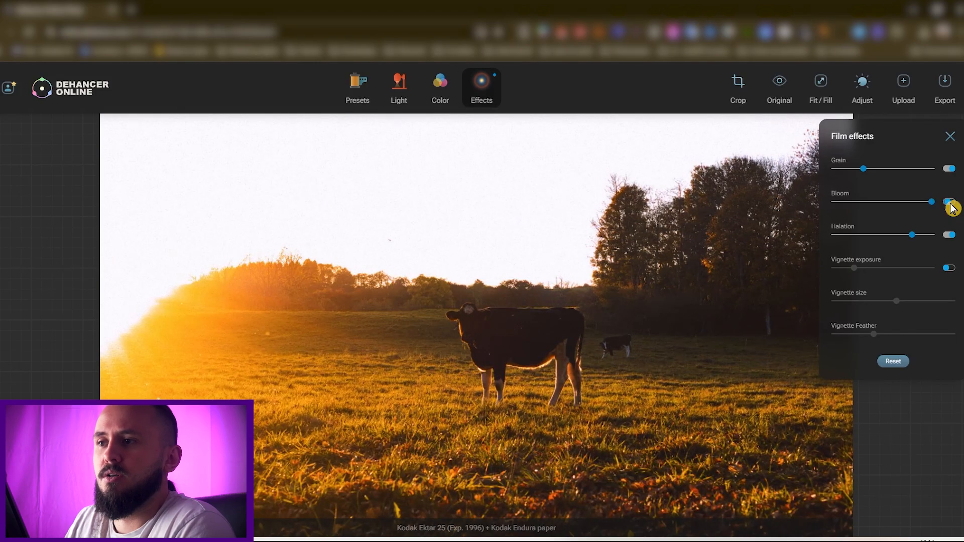
click(950, 203)
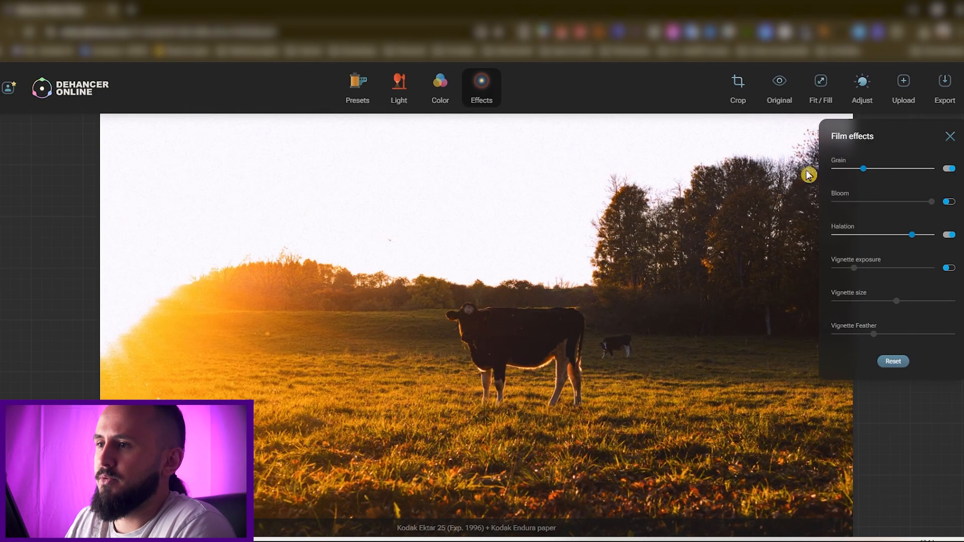
click(949, 202)
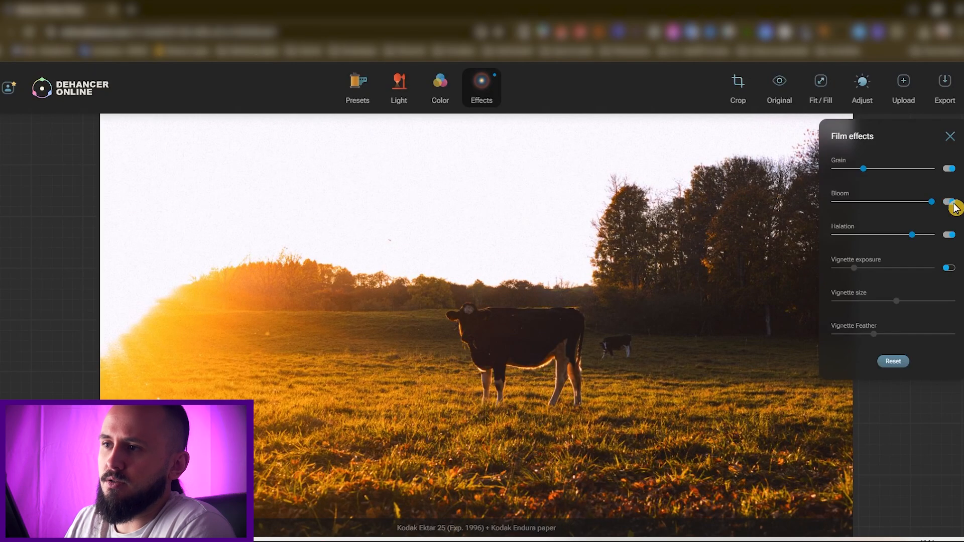
click(953, 203)
click(953, 203)
click(952, 203)
click(953, 203)
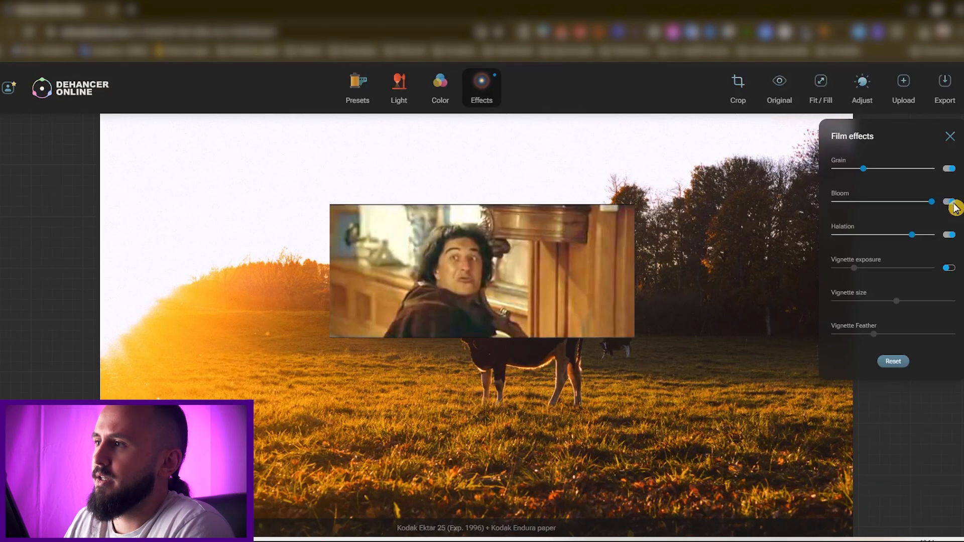
Examine the treeline and cow up close while toggling Bloom off and on
scroll(515, 289, up, 5)
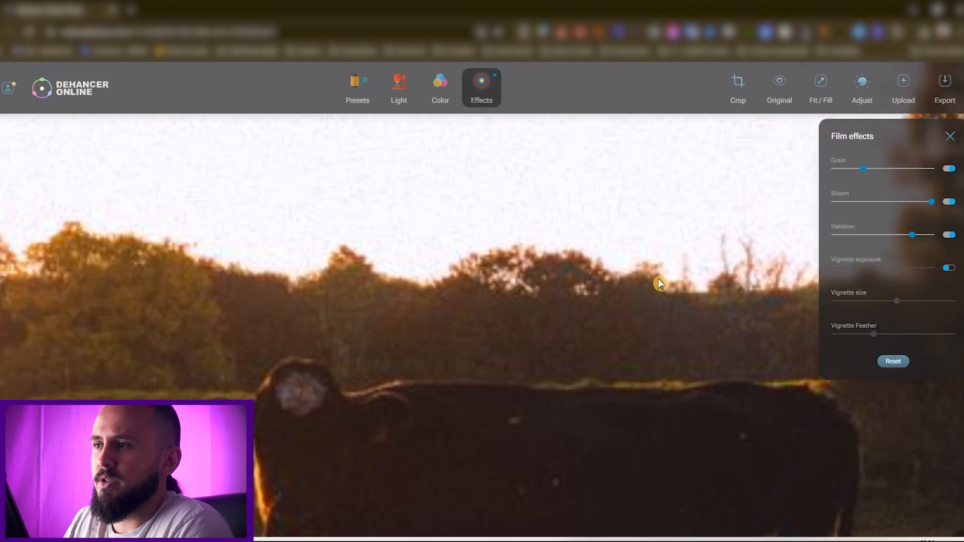
scroll(613, 271, down, 5)
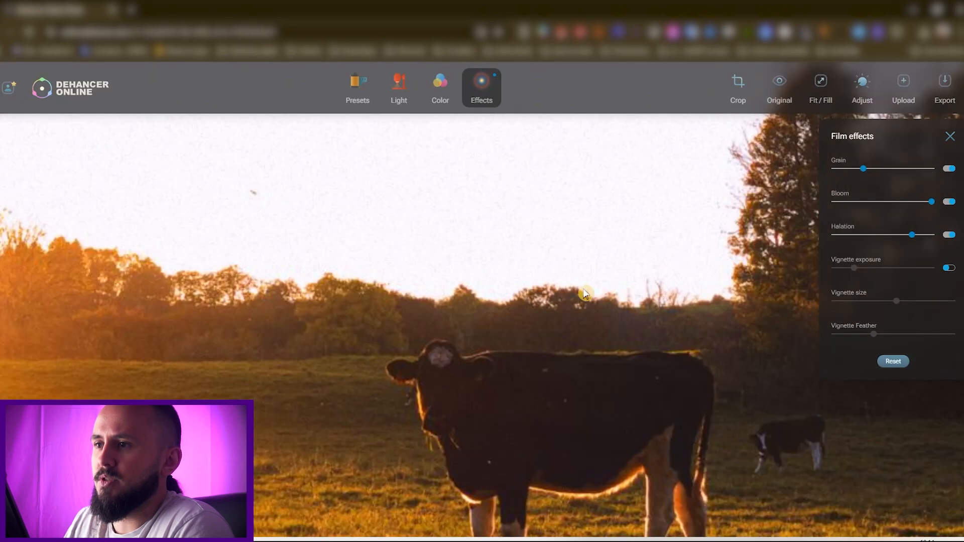
click(951, 204)
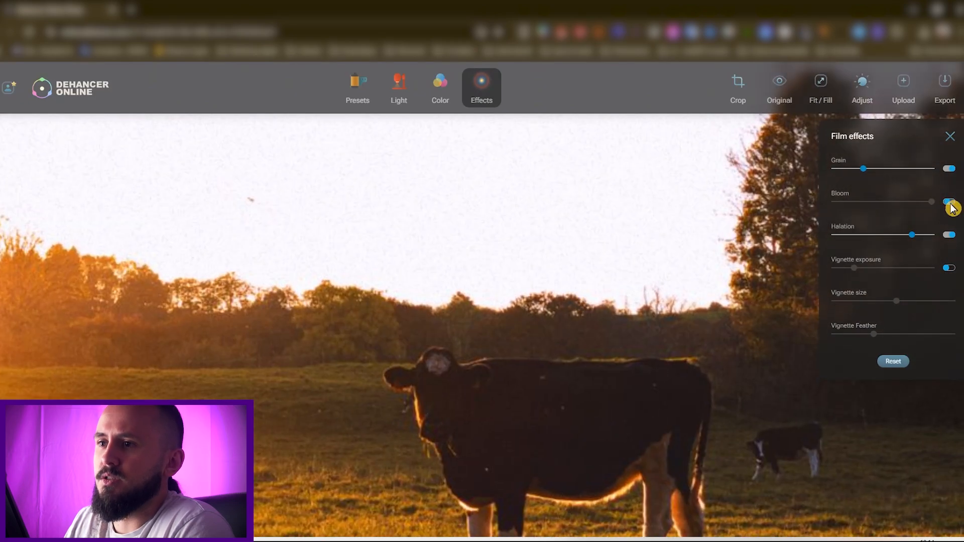
click(950, 203)
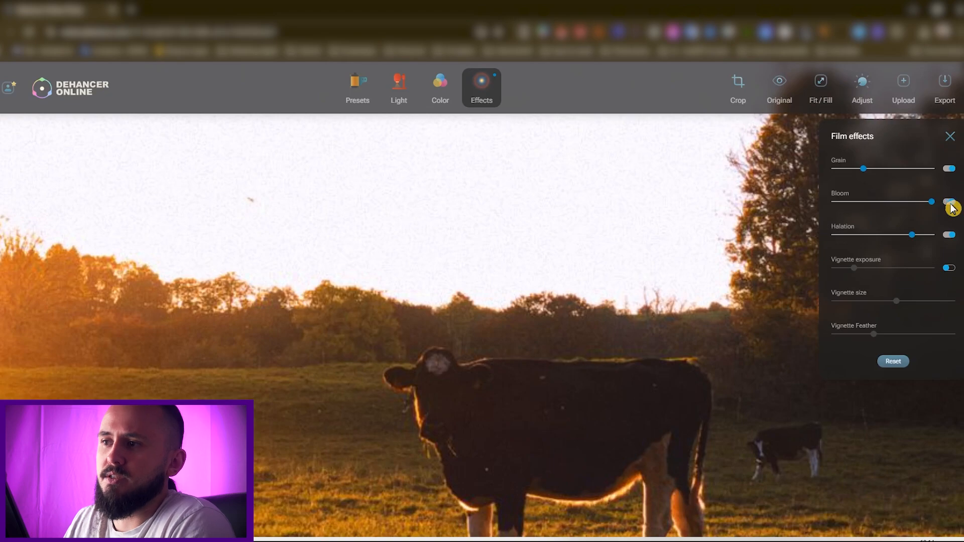
click(950, 203)
click(951, 202)
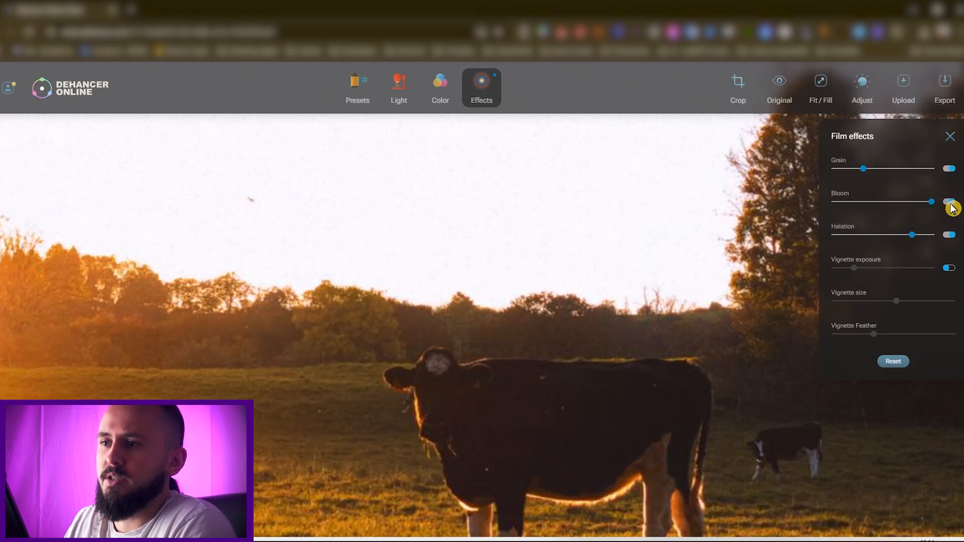
click(546, 287)
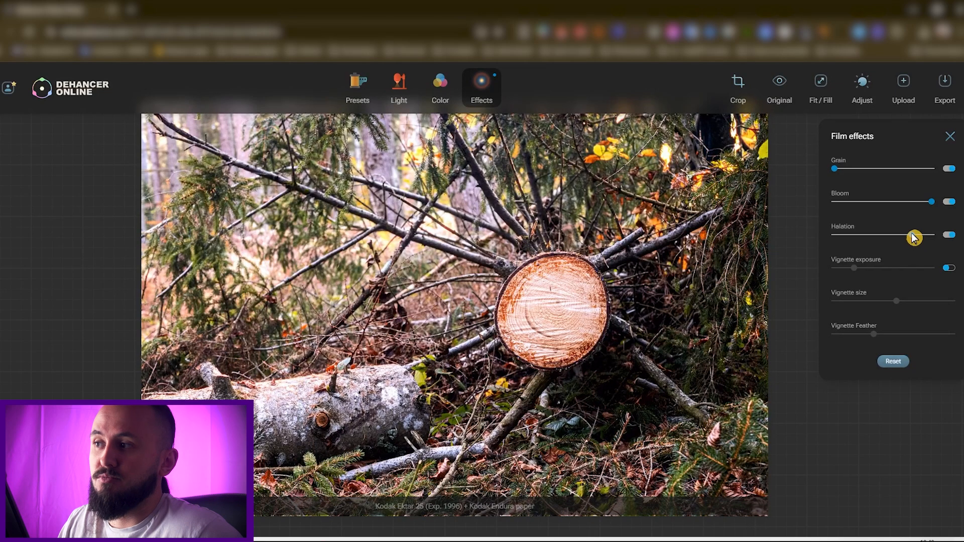
Try Halation at its minimum and maximum strength on the forest photo, and leave it at maximum
drag(914, 238, 932, 239)
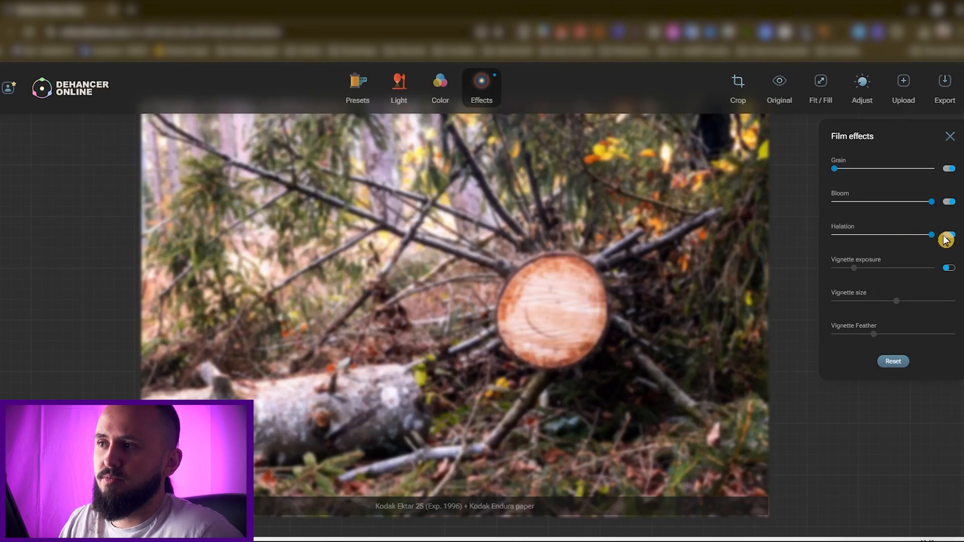
drag(932, 238, 820, 239)
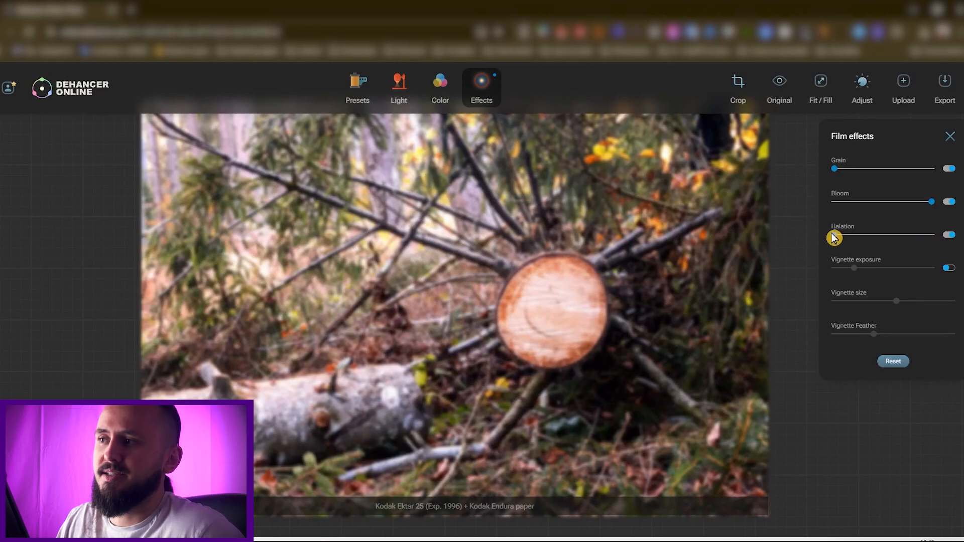
drag(835, 238, 934, 238)
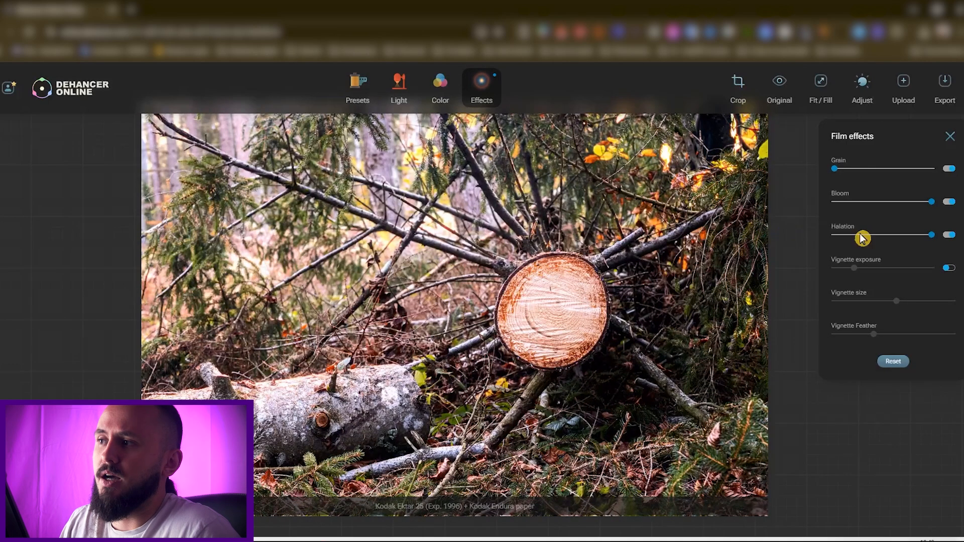
mouse_move(934, 239)
mouse_down()
mouse_move(834, 234)
mouse_move(943, 227)
mouse_up()
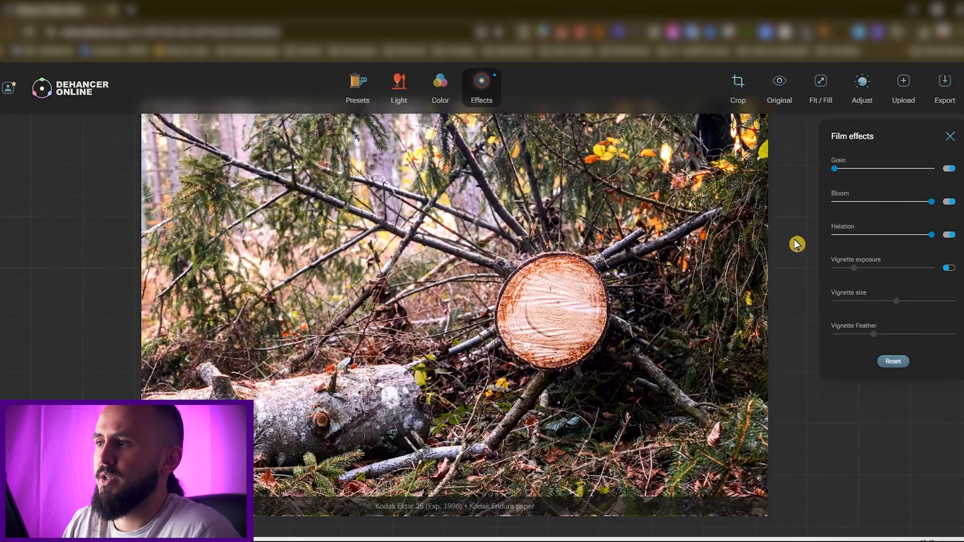
Toggle Halation off and on over the forest photo to compare its effect on the bright leaves
click(949, 235)
click(949, 235)
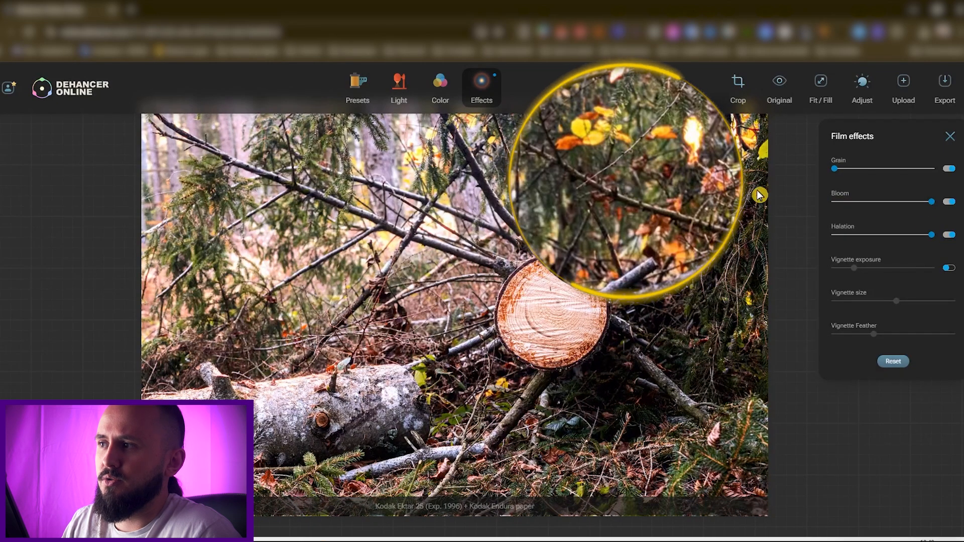
click(950, 238)
click(950, 238)
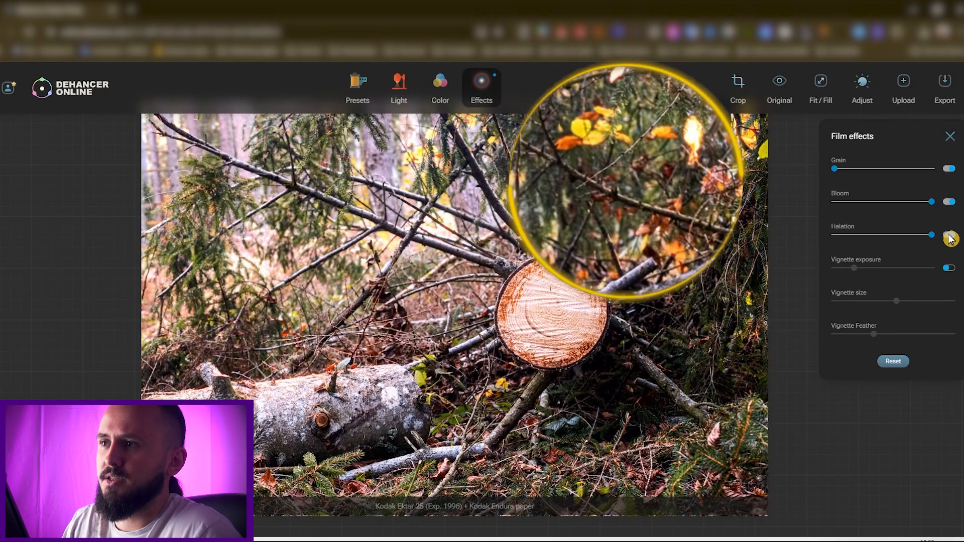
click(949, 237)
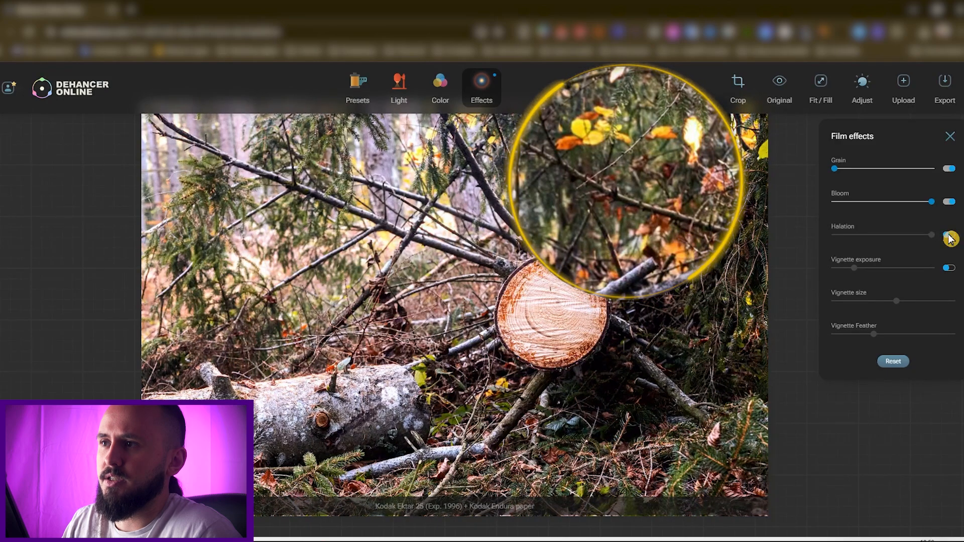
click(950, 237)
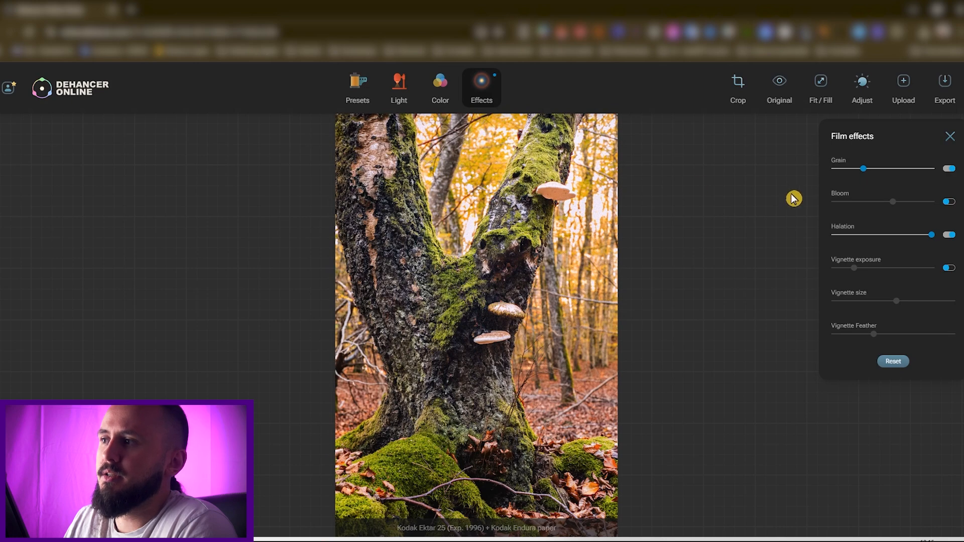
Toggle Halation off and on for the mossy tree photo to compare the whole image
click(950, 236)
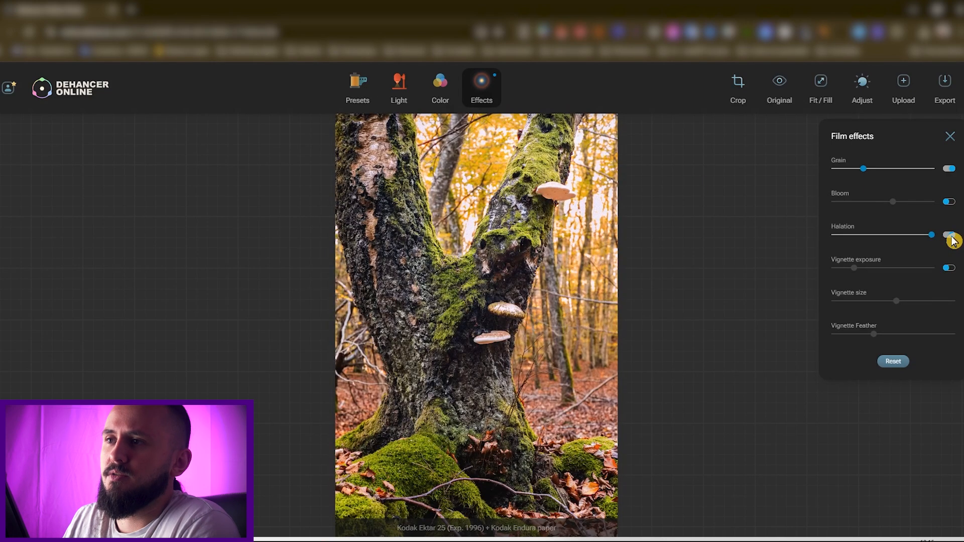
click(951, 236)
click(951, 237)
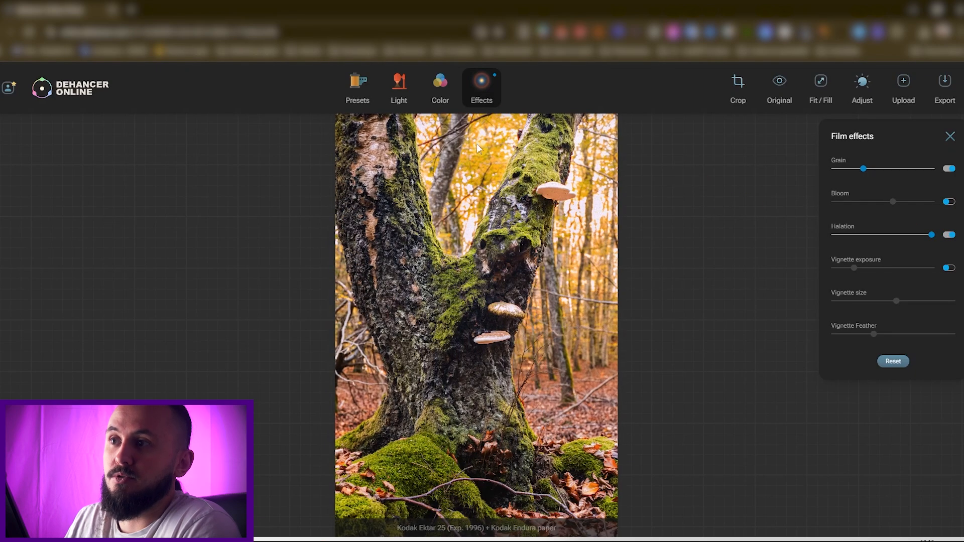
click(951, 236)
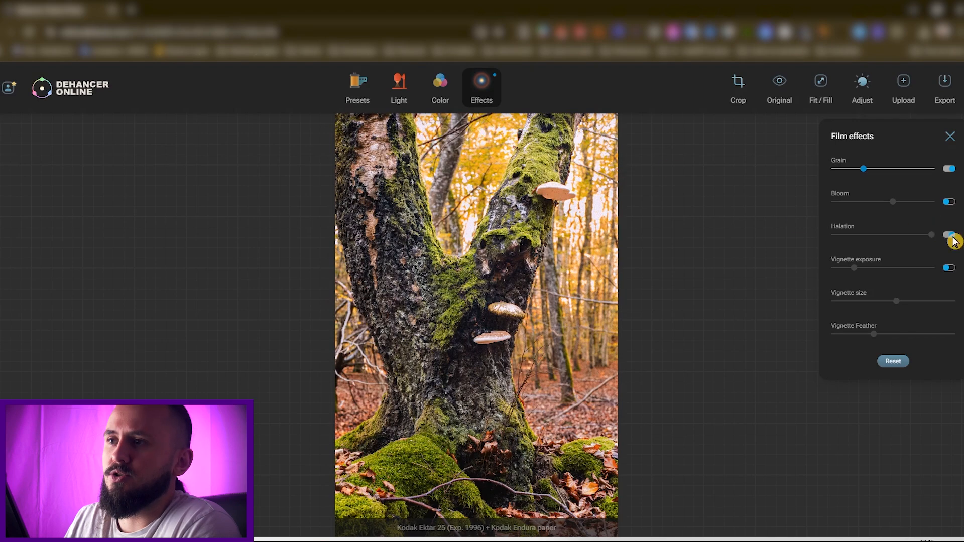
click(950, 236)
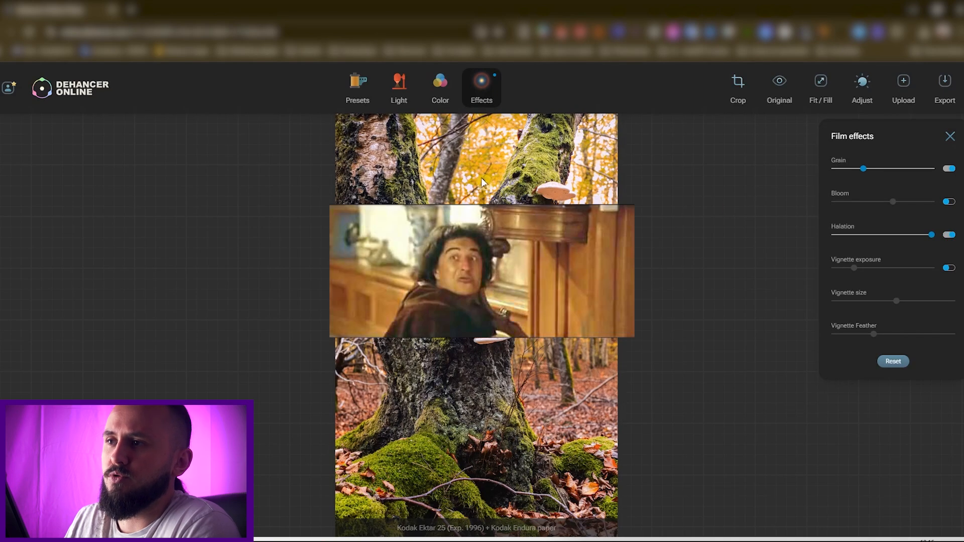
Compare Halation off and on around the branches and mossy trunk of the tree photo up close
scroll(483, 313, up, 6)
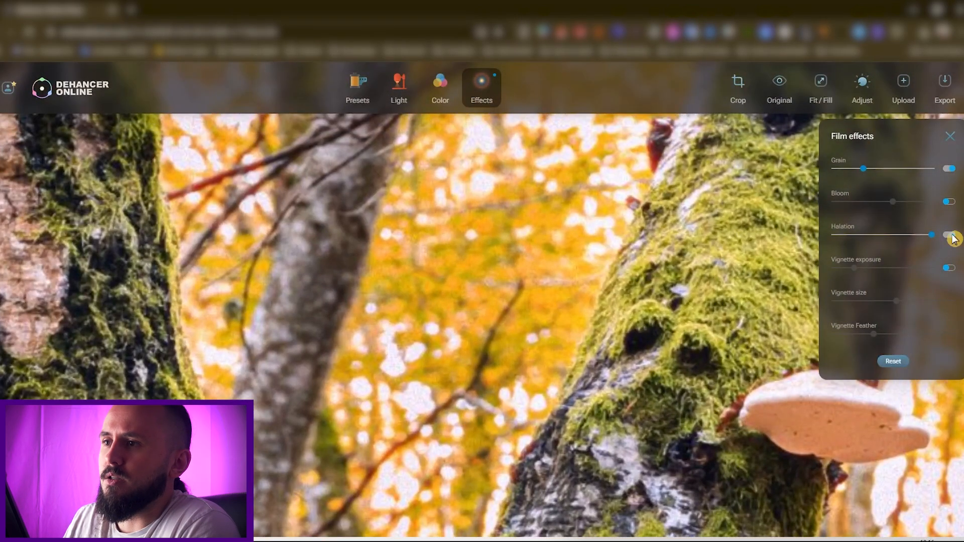
click(951, 236)
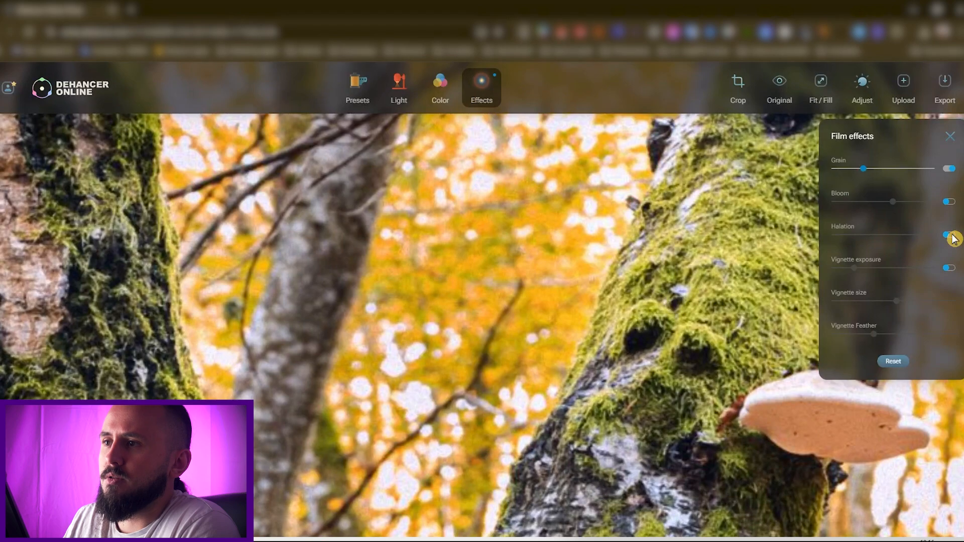
click(952, 235)
click(952, 236)
click(952, 235)
drag(628, 157, 566, 231)
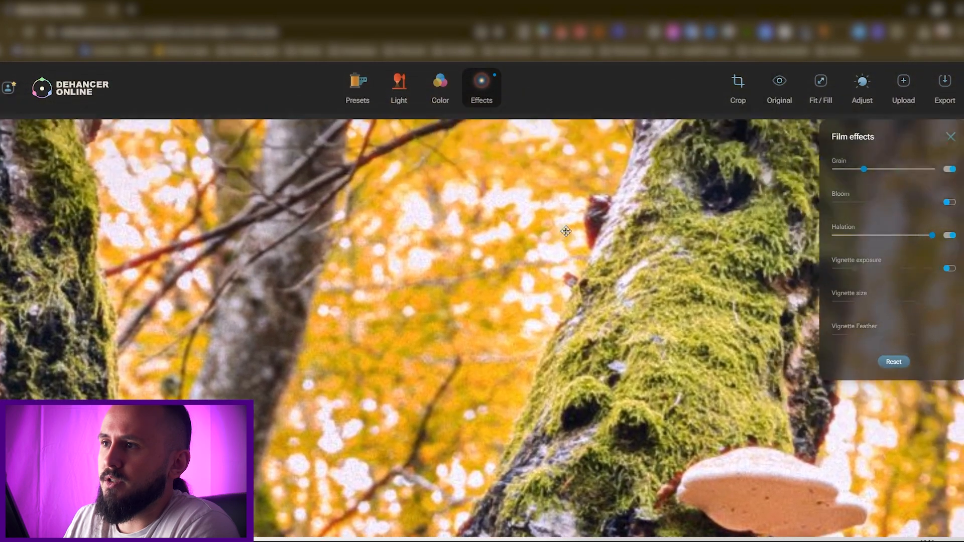
Toggle Halation off and on to compare the bright highlights along the edge of the mossy trunk up close
scroll(566, 232, up, 5)
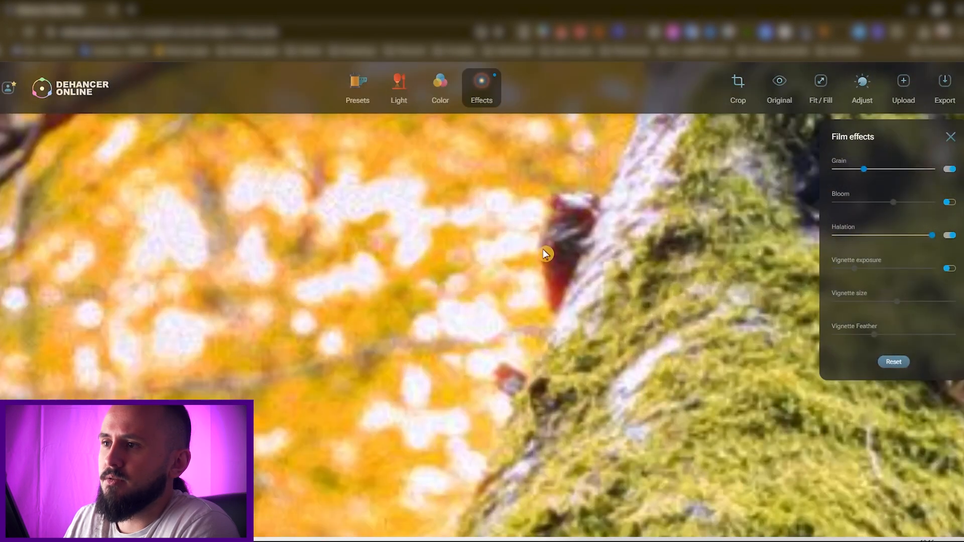
click(952, 235)
click(952, 237)
scroll(477, 275, down, 5)
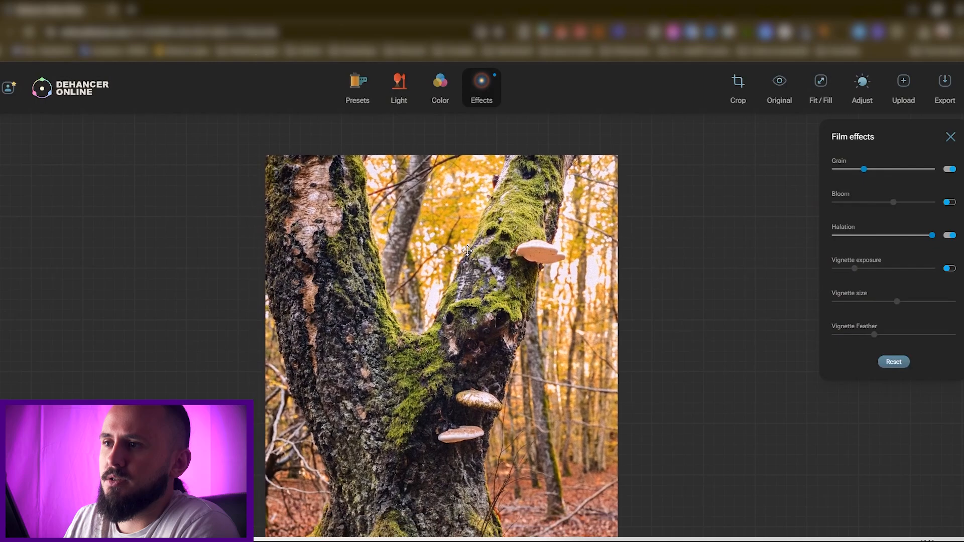
Inspect the halation glow near the trunk, and compare Halation off and on over the upper part of the tree photo
scroll(497, 144, up, 5)
scroll(511, 161, up, 3)
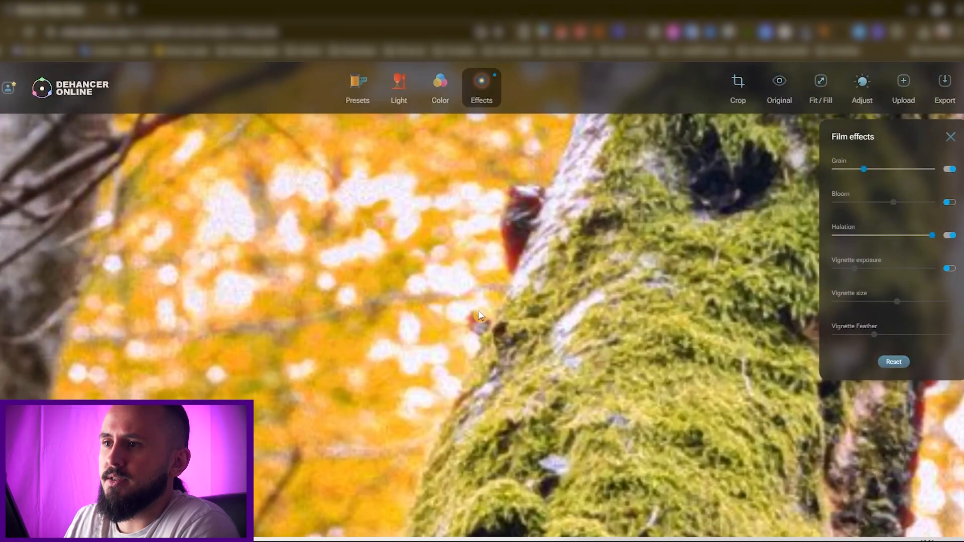
scroll(417, 290, down, 8)
click(952, 236)
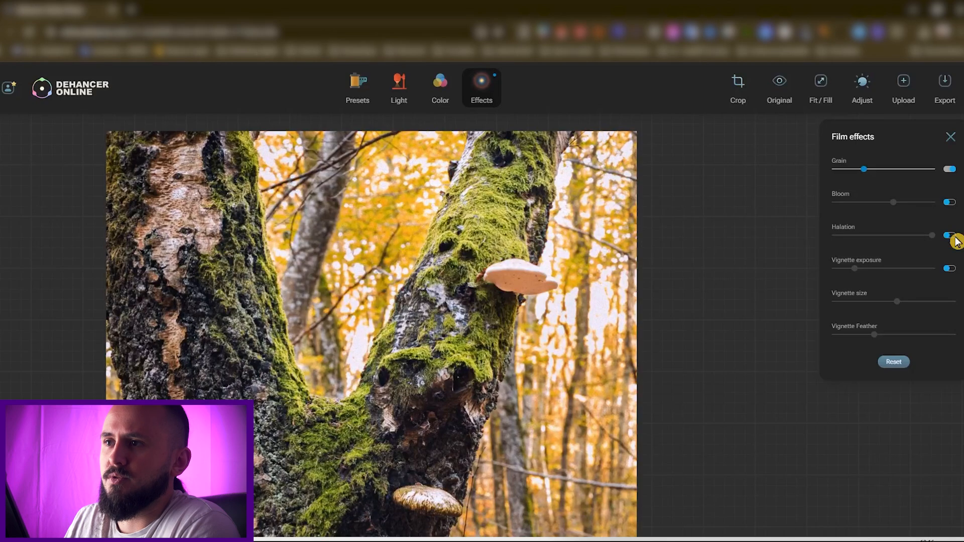
click(954, 237)
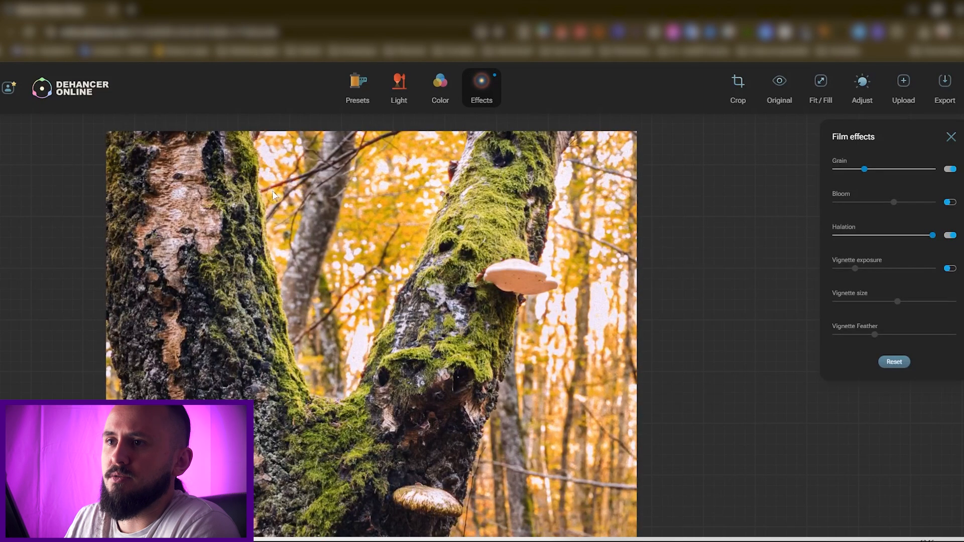
scroll(274, 195, up, 5)
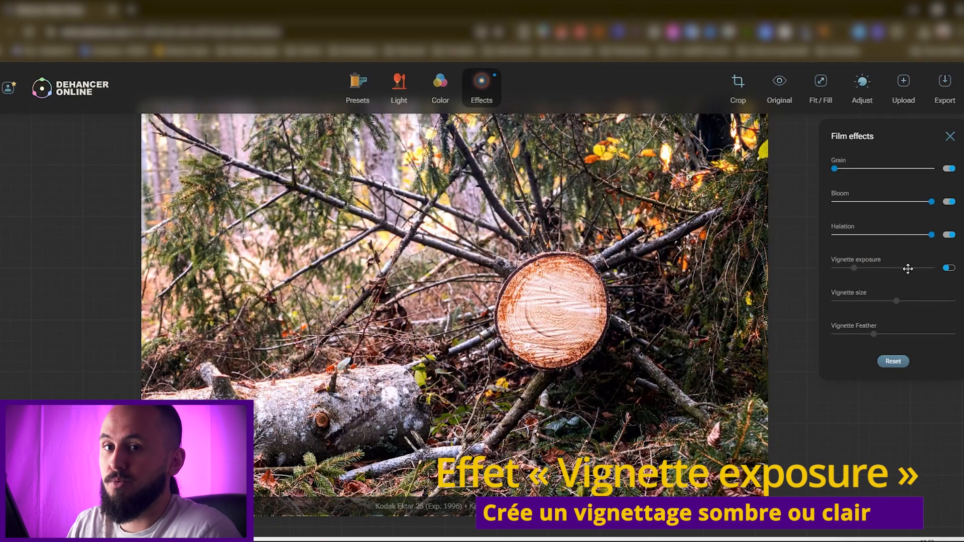
Enable the vignette on the cut log photo and try Vignette exposure at maximum, minimum and neutral, ending on a moderately dark vignette
click(950, 269)
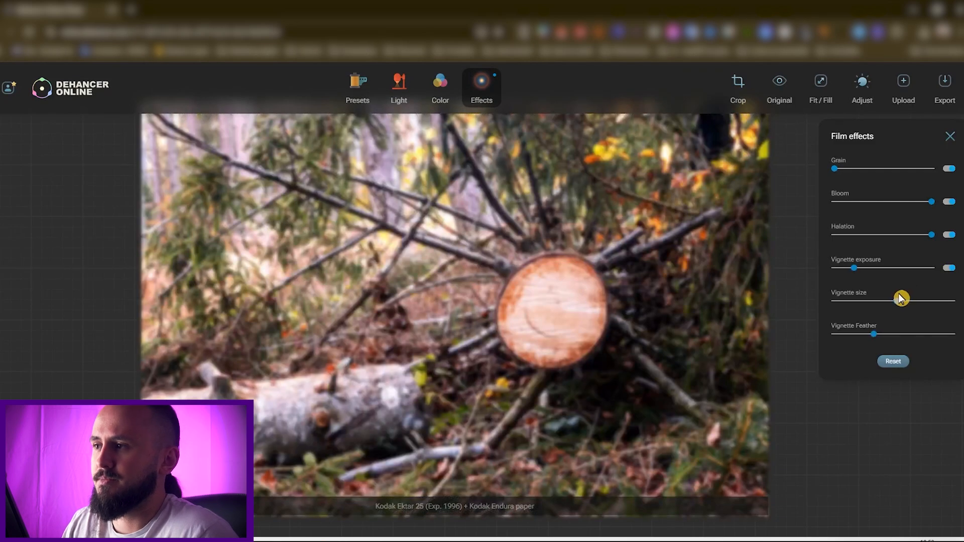
click(871, 165)
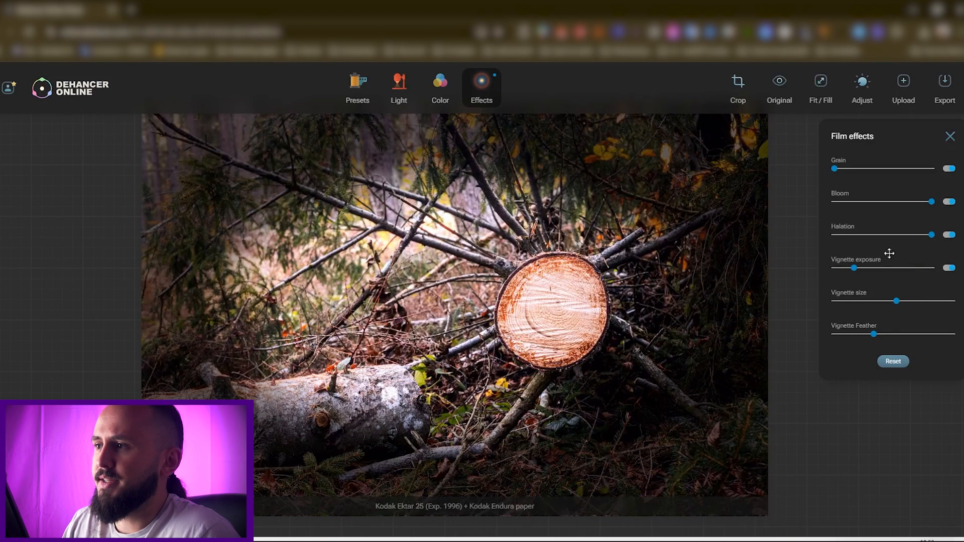
drag(855, 271, 932, 268)
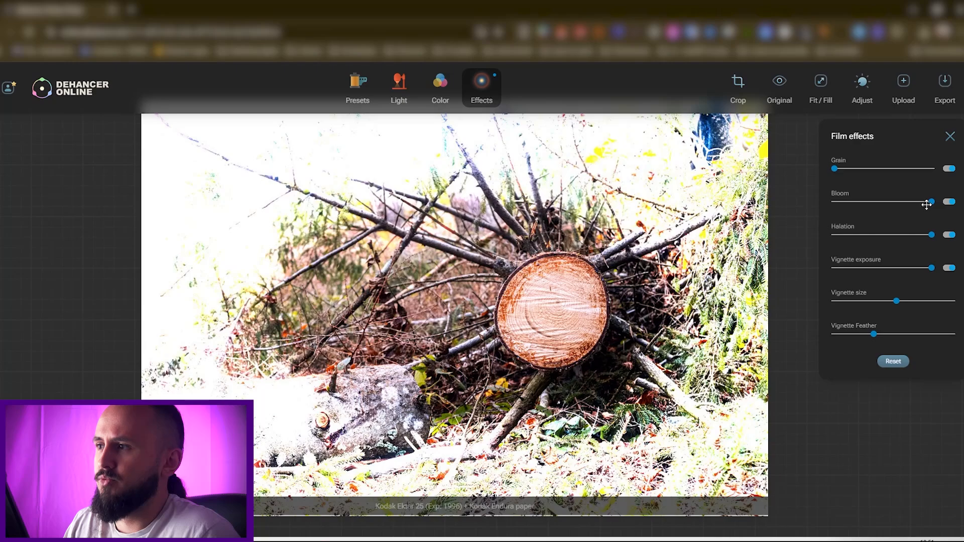
drag(935, 271, 811, 271)
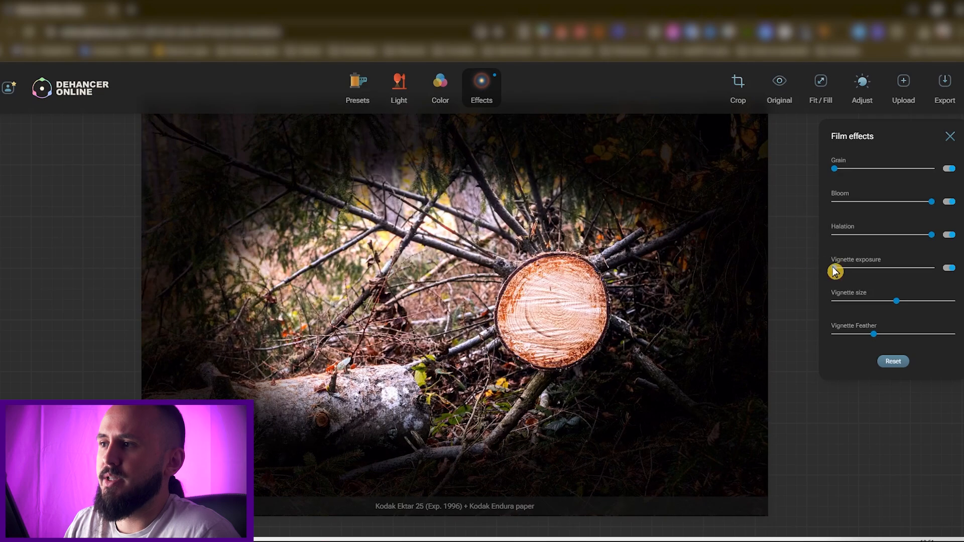
drag(838, 271, 889, 272)
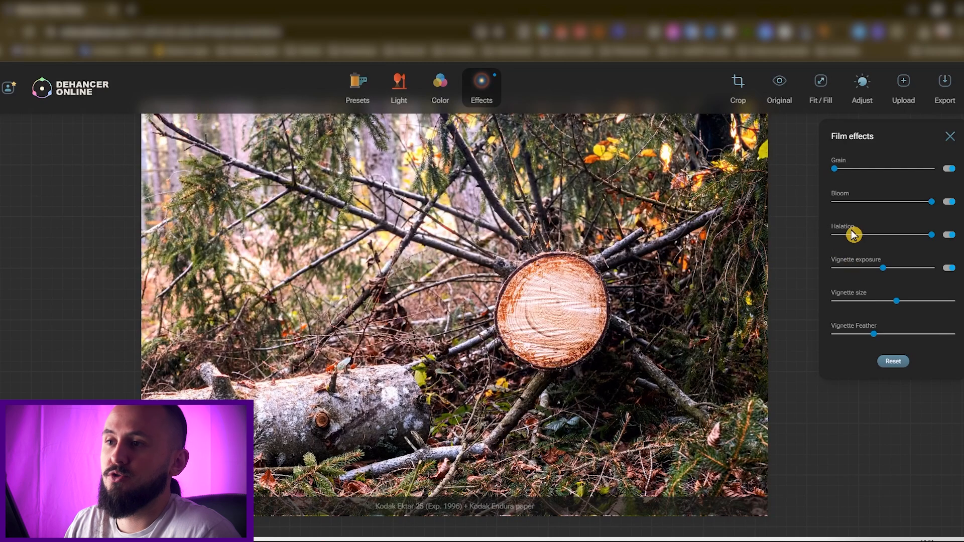
drag(881, 271, 857, 273)
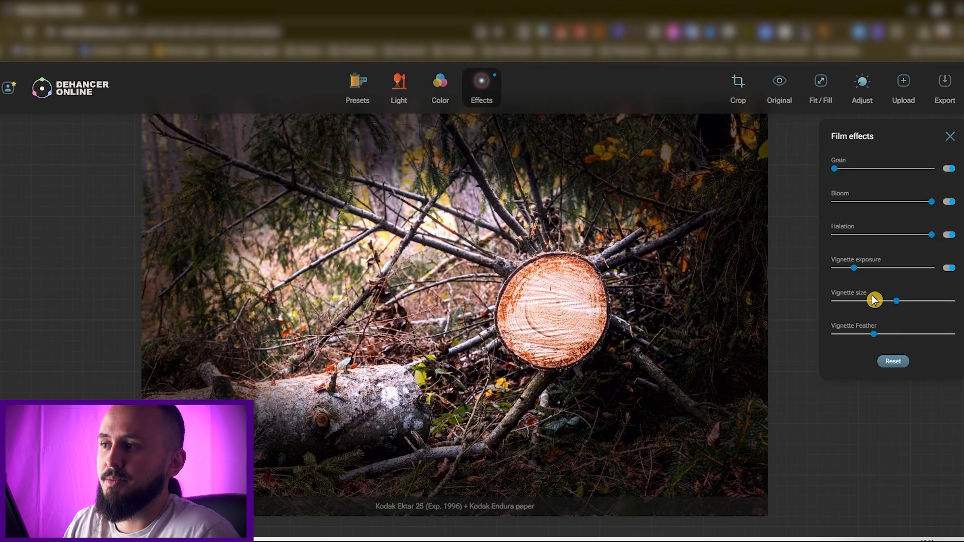
Try Vignette size at its maximum and minimum on the log photo, and leave it slightly above the middle
click(897, 302)
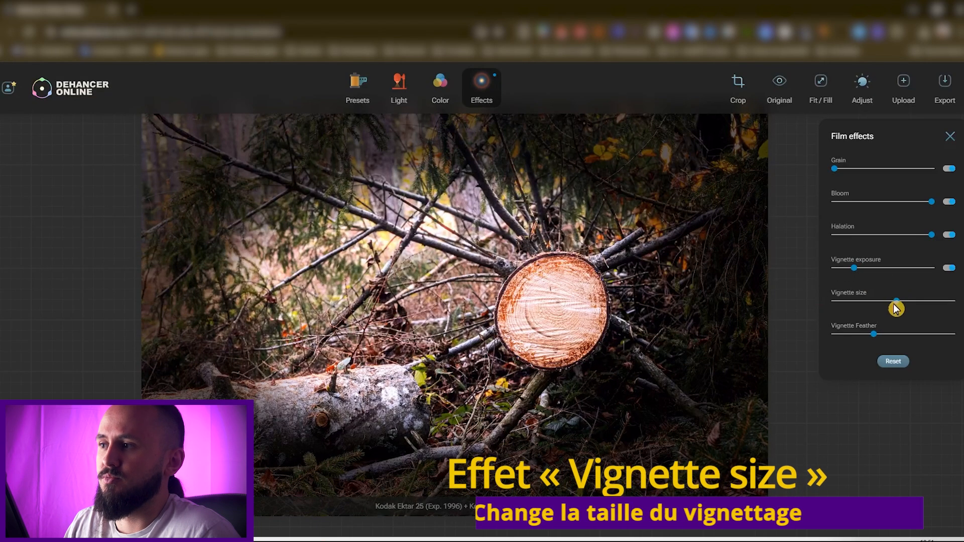
drag(900, 305, 954, 303)
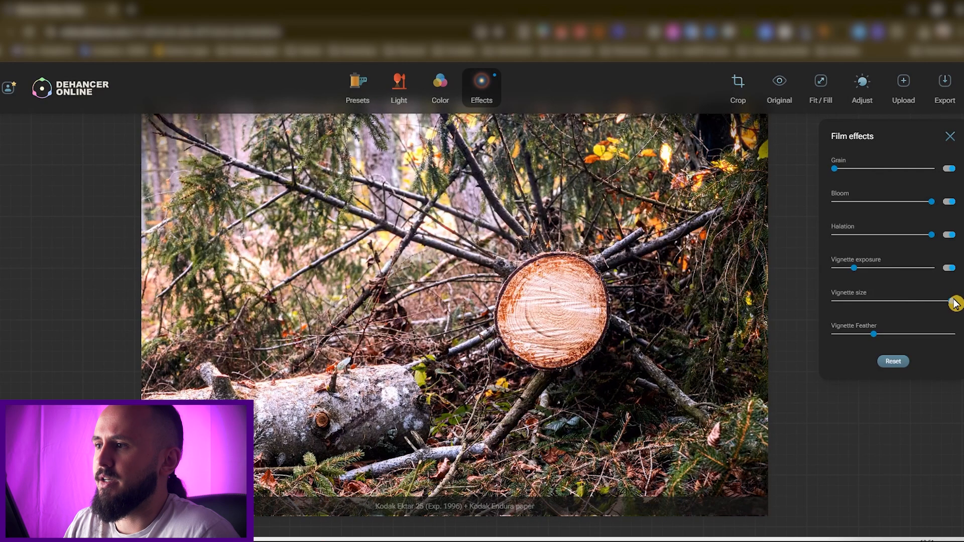
drag(955, 303, 834, 301)
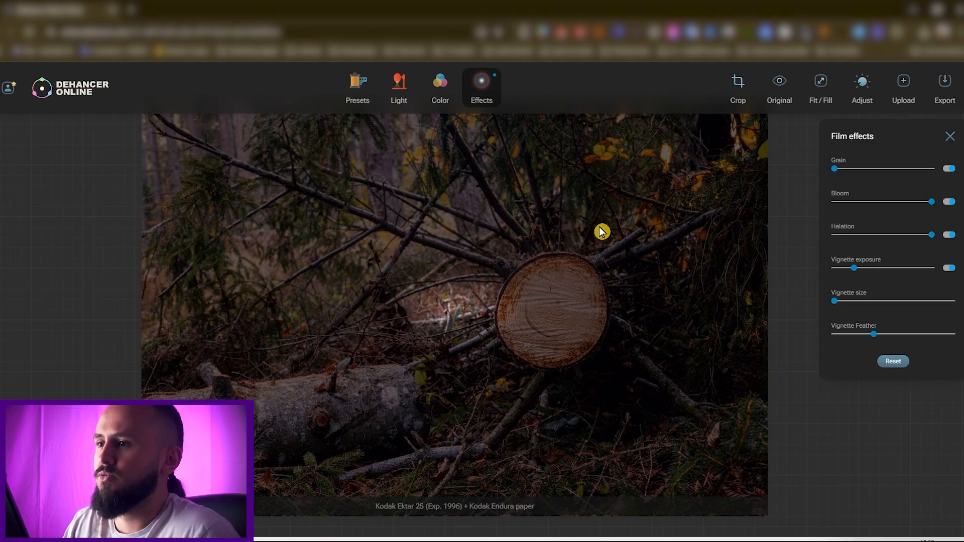
drag(834, 301, 868, 304)
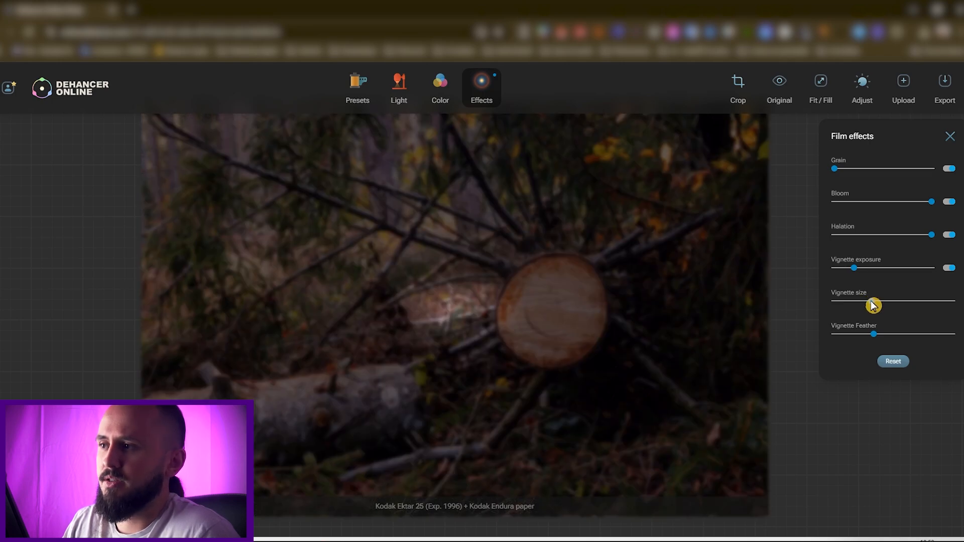
drag(878, 303, 915, 304)
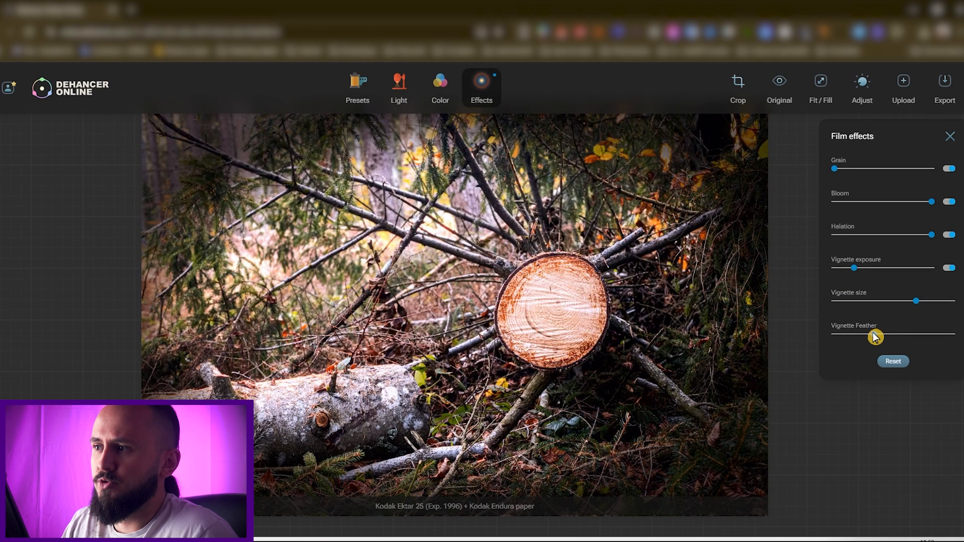
Try Vignette Feather at its maximum on the log photo, and leave it at minimum
drag(879, 336, 888, 336)
drag(924, 334, 952, 334)
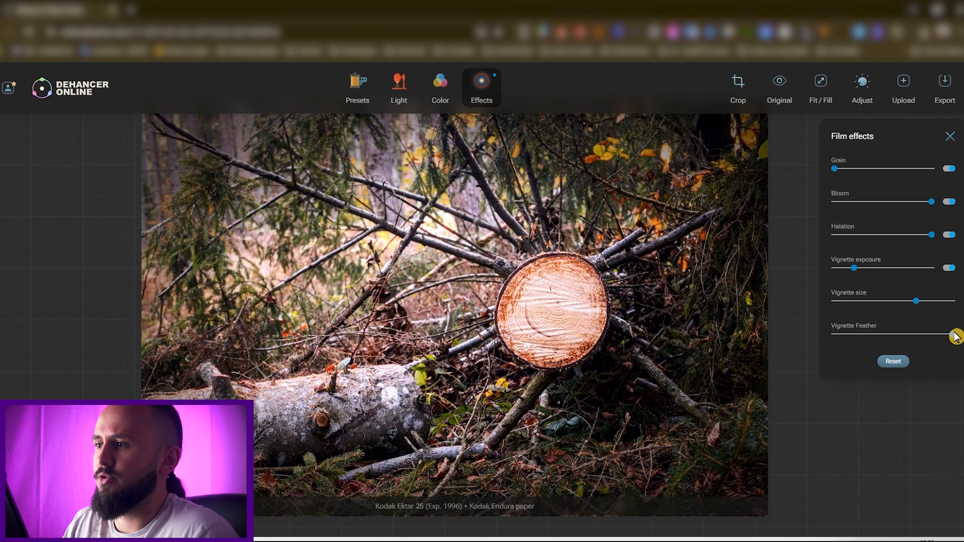
drag(954, 336, 757, 244)
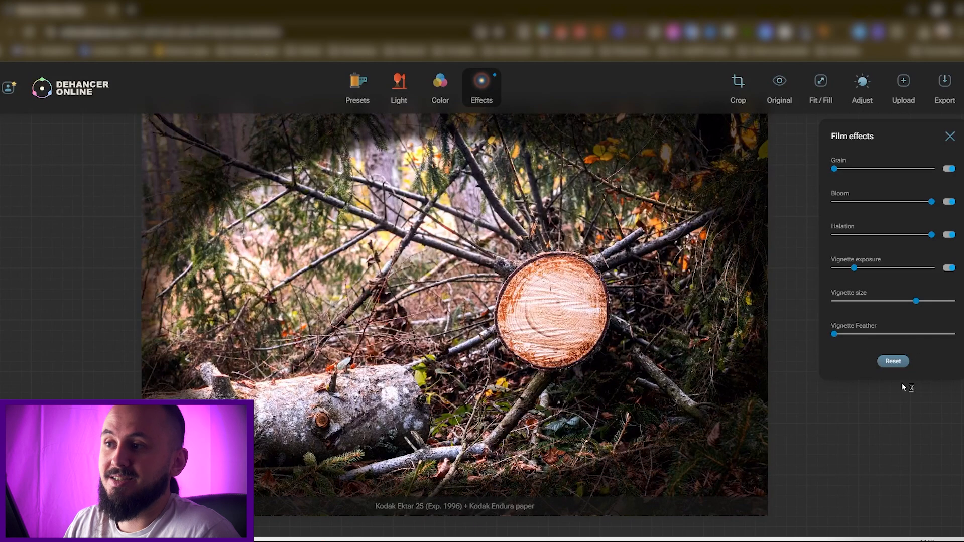
Reset the film effects to their defaults, test the Grain toggle, and close the film effects settings
click(902, 364)
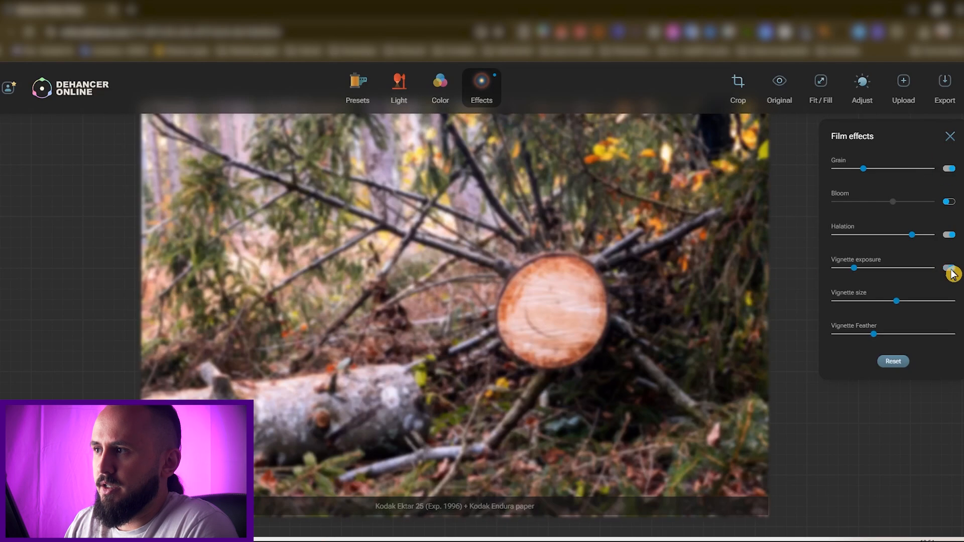
click(949, 168)
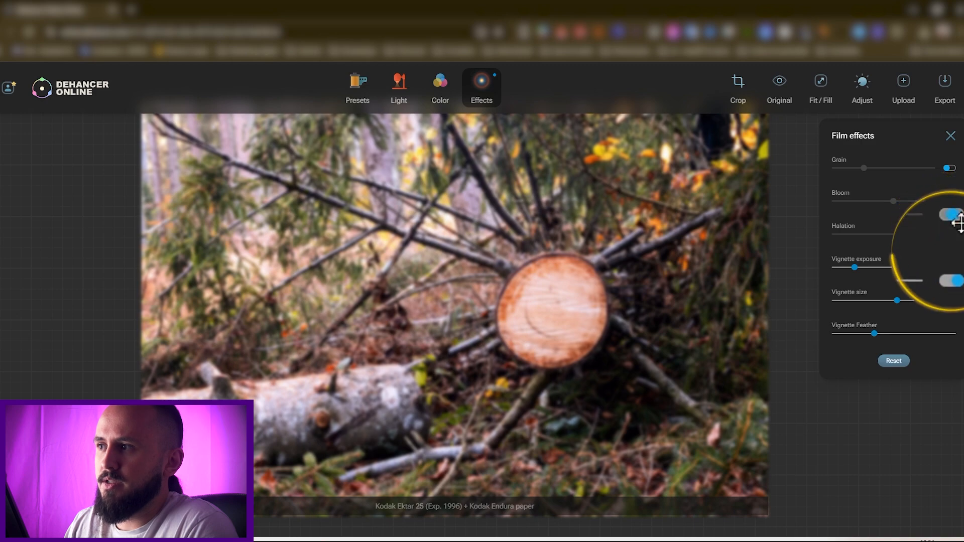
mouse_move(915, 145)
mouse_down()
mouse_move(865, 176)
mouse_move(282, 220)
mouse_move(77, 194)
mouse_move(795, 230)
mouse_move(898, 185)
mouse_move(901, 146)
mouse_up()
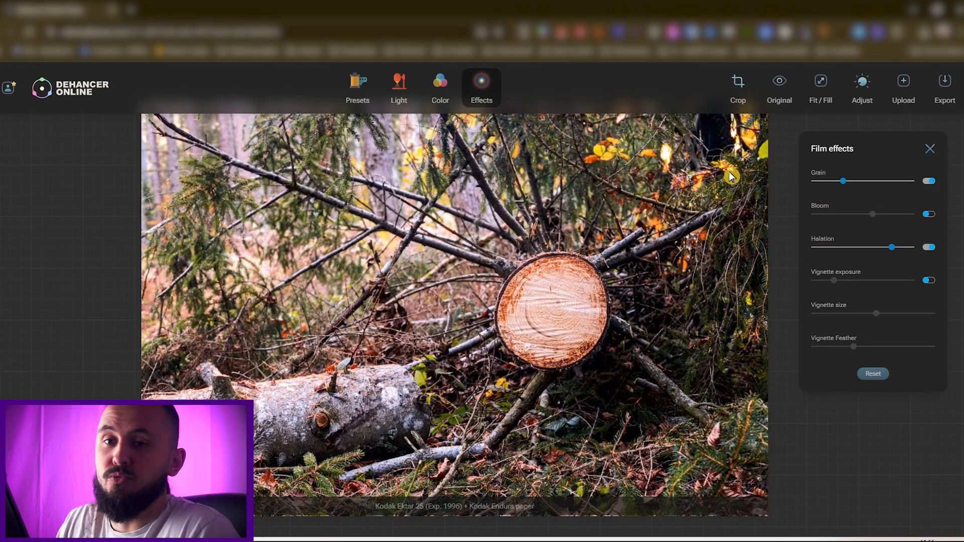
click(934, 152)
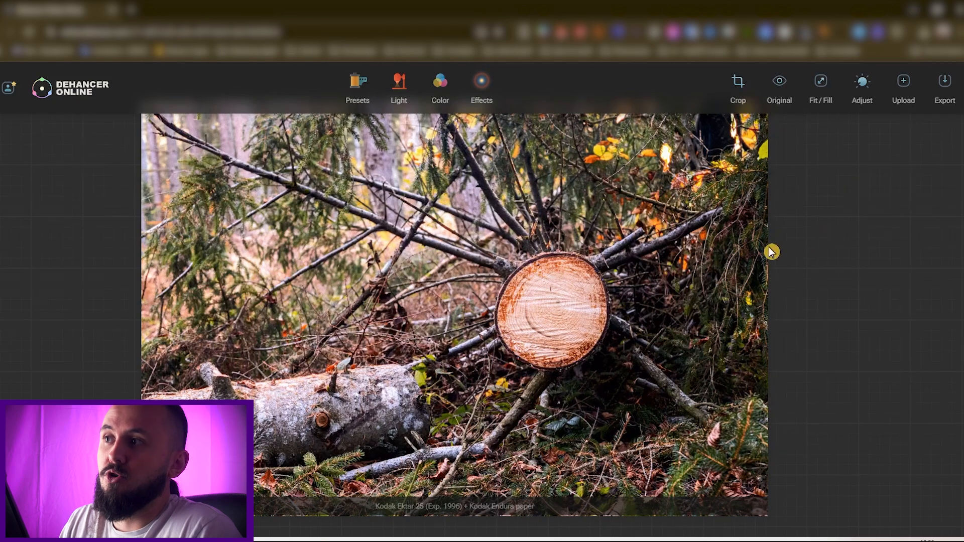
Start cropping the log photo, and reset a trial crop frame and rotation to the original framing
click(737, 85)
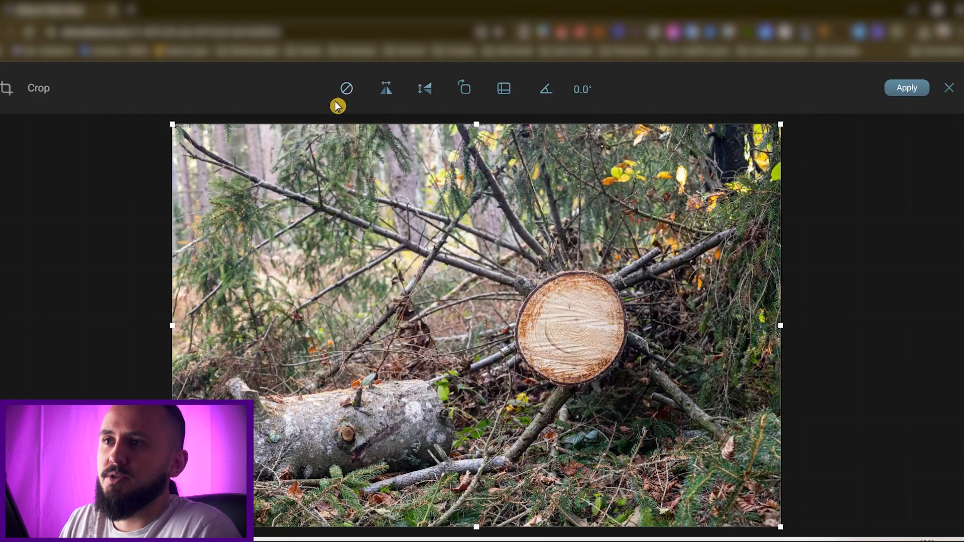
click(346, 89)
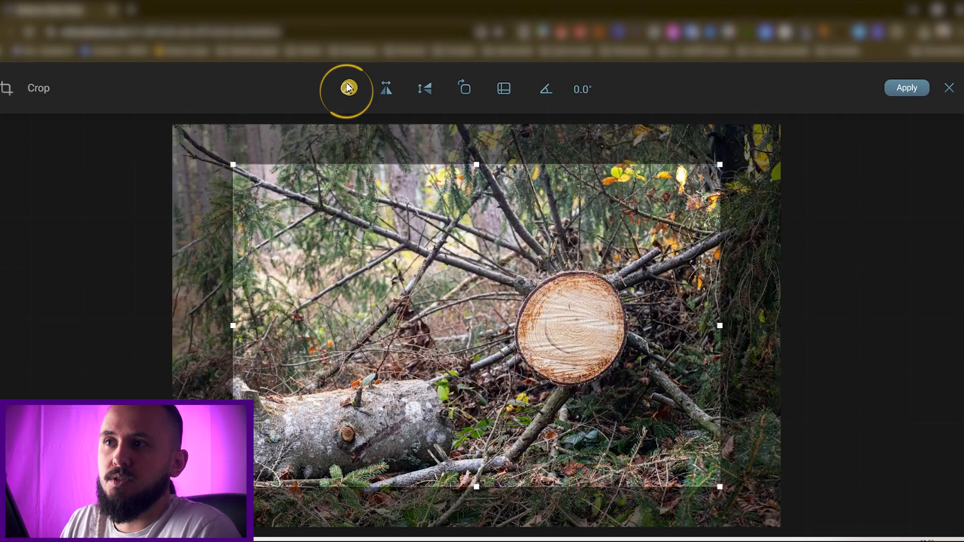
click(347, 92)
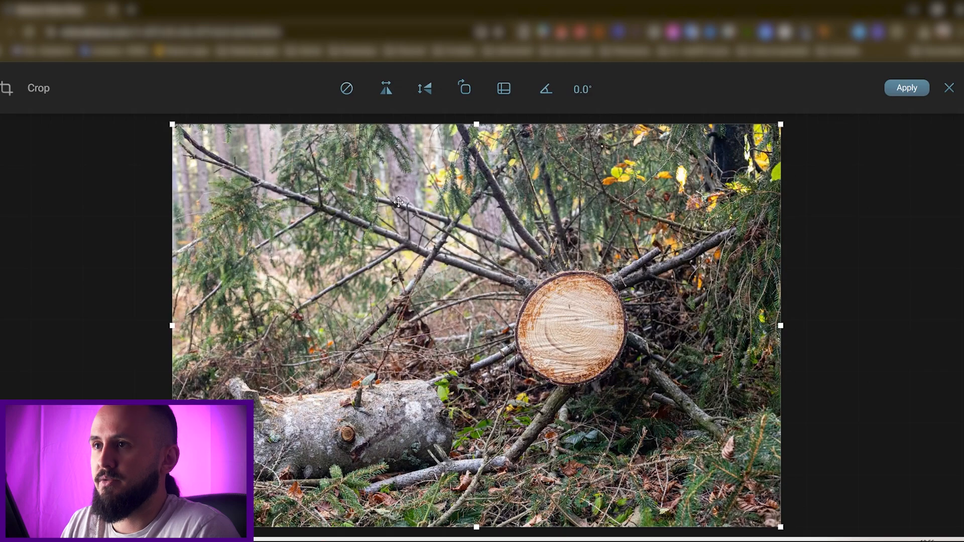
click(462, 89)
click(346, 89)
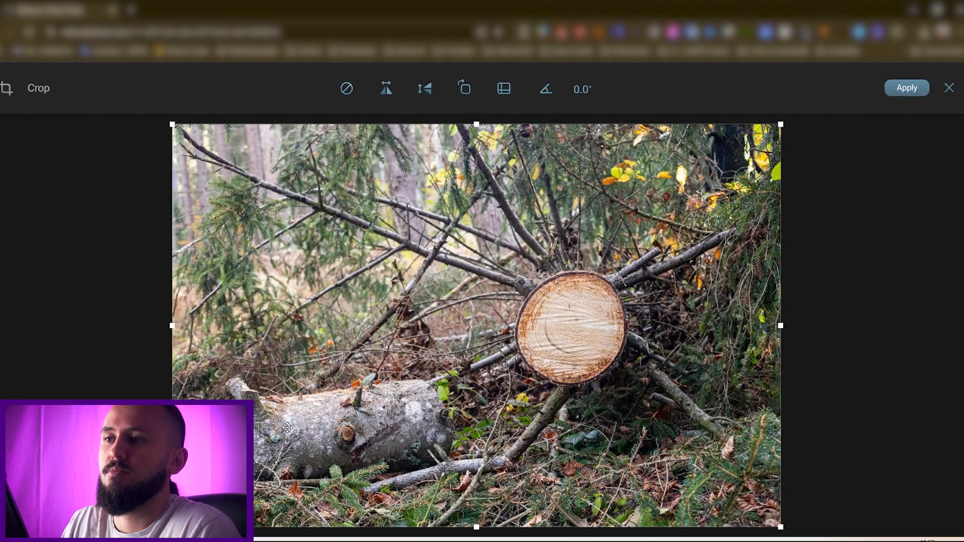
Try flipping the log photo horizontally several times to compare its mirrored and original orientation
click(384, 90)
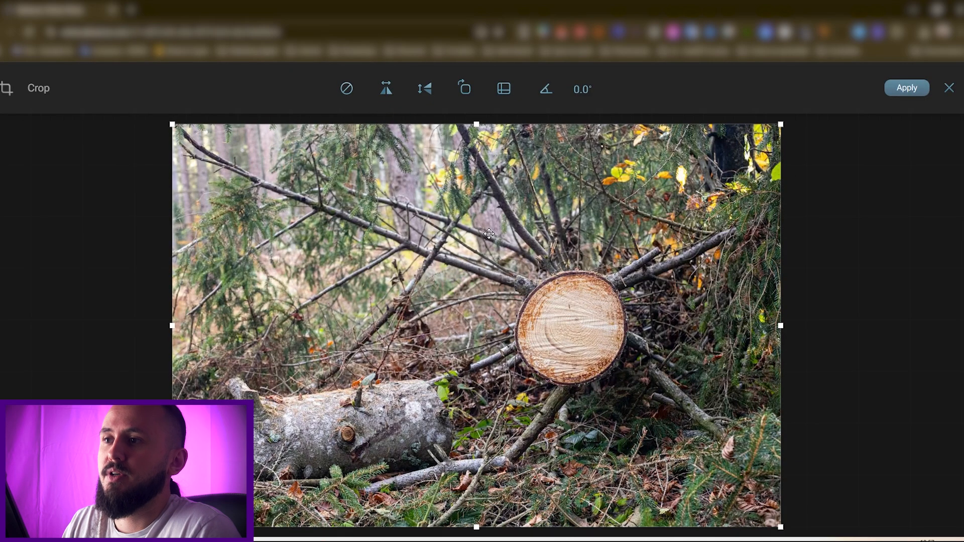
click(388, 96)
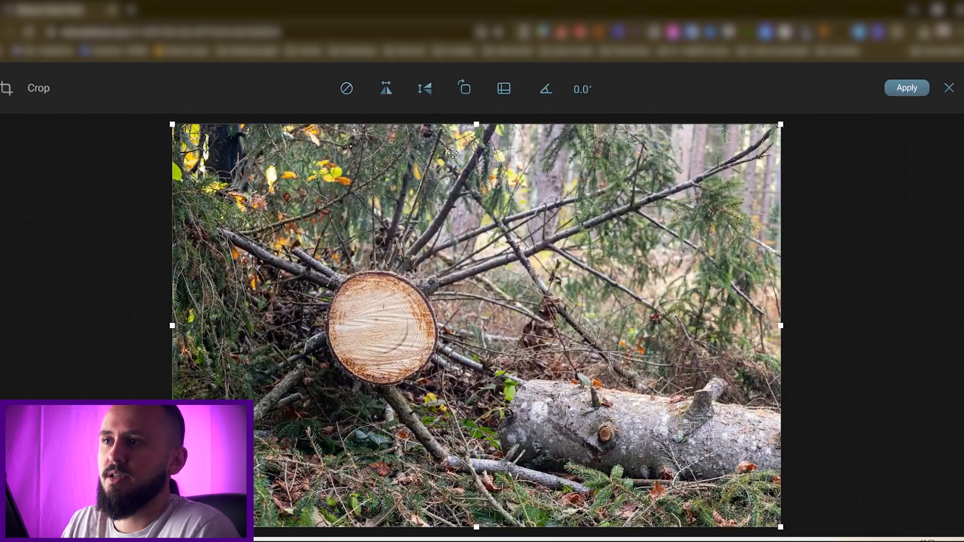
click(386, 90)
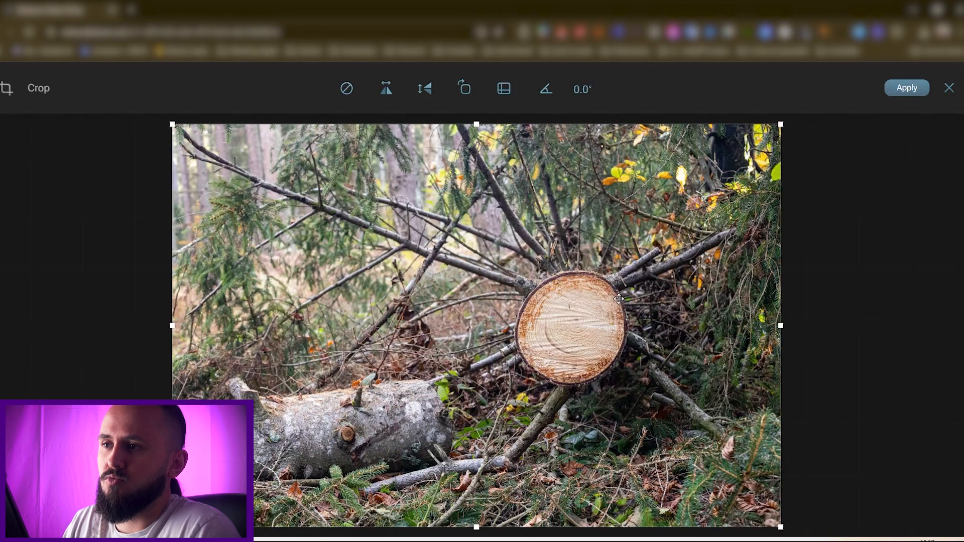
click(390, 100)
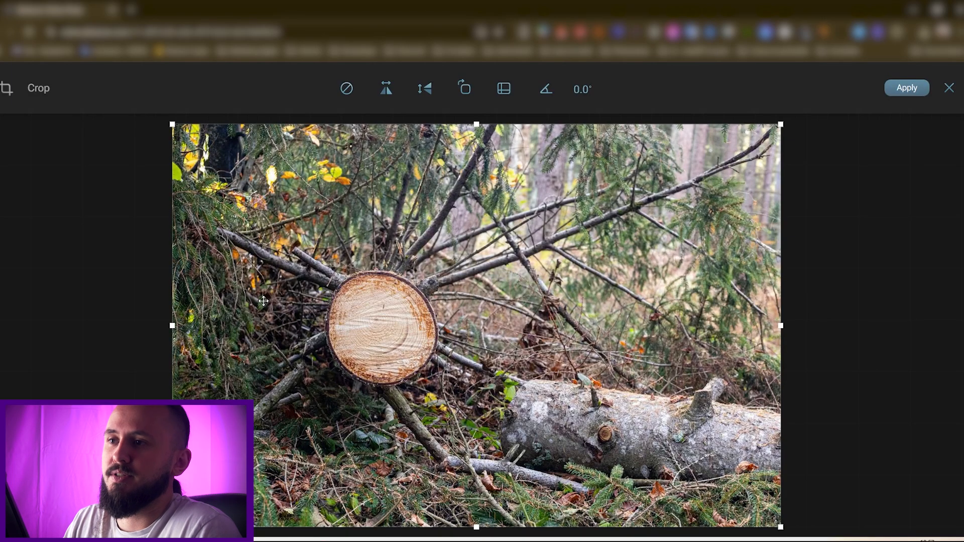
Try flipping the log photo vertically and back to its original orientation
click(426, 89)
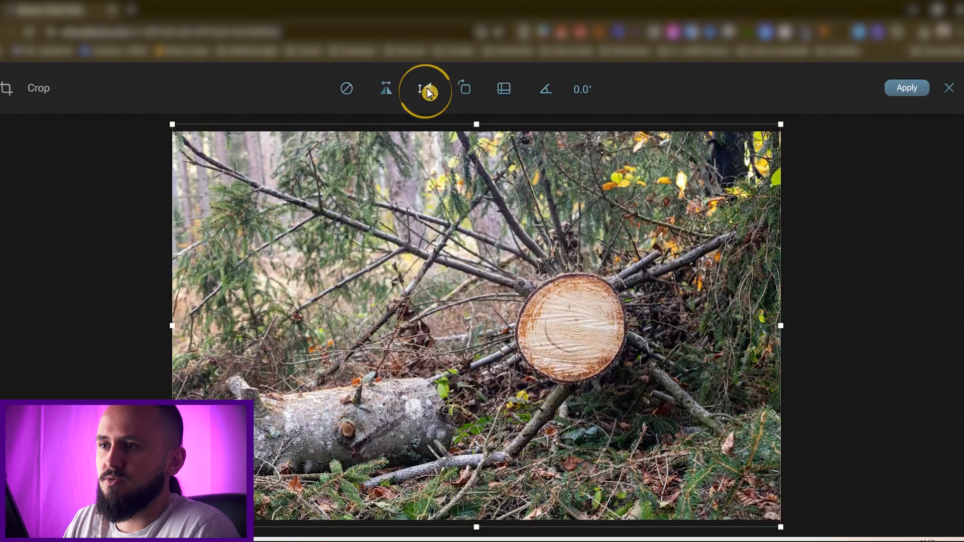
click(426, 91)
click(428, 92)
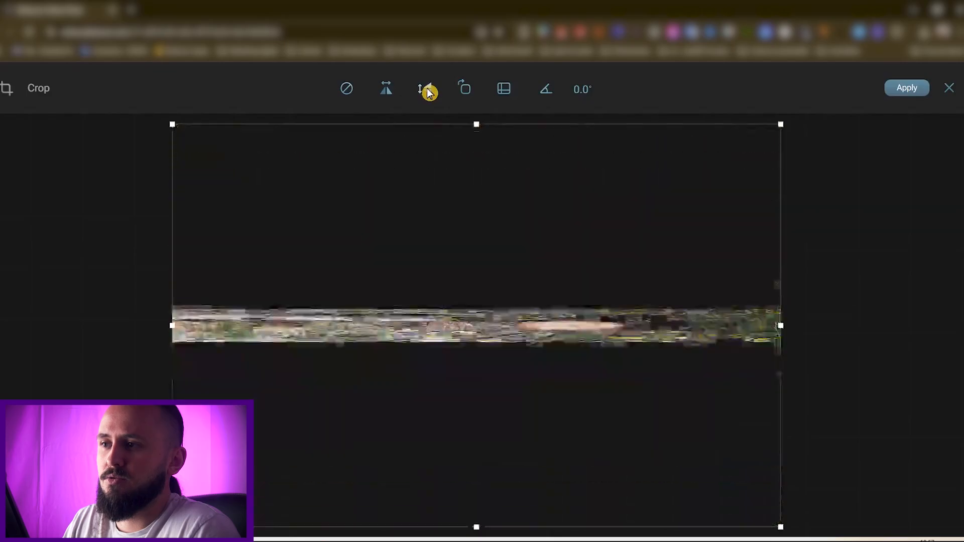
click(427, 92)
click(428, 93)
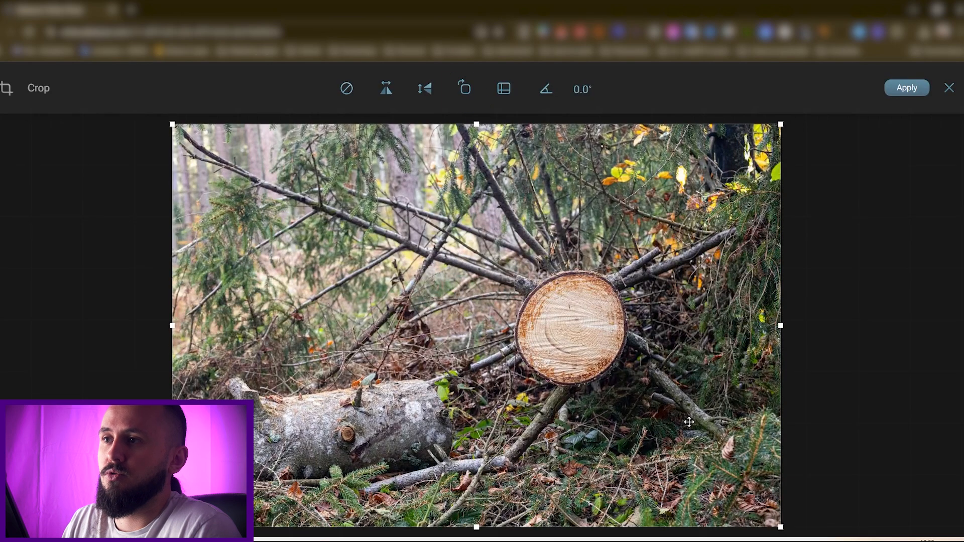
Try rotating the log photo in 90° increments through a full turn back to its original orientation
click(465, 89)
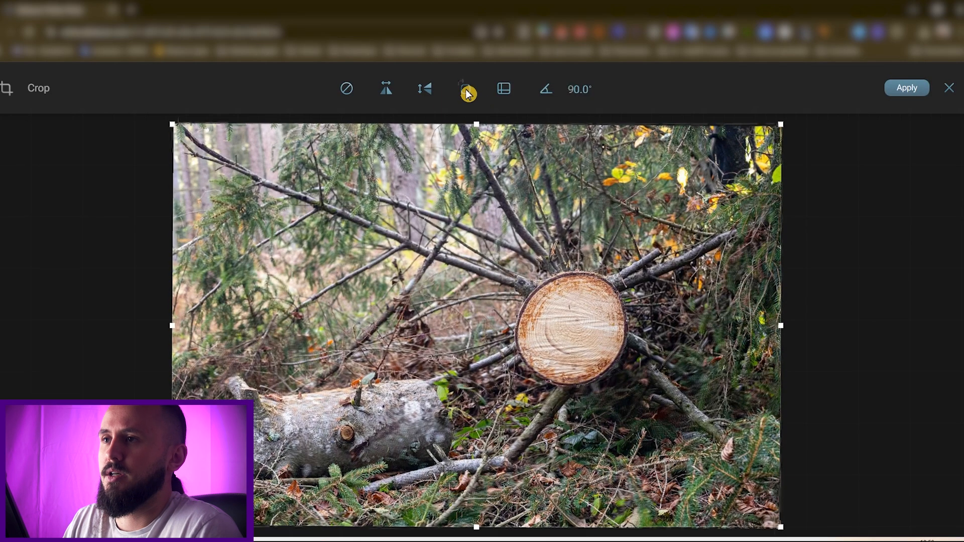
click(465, 90)
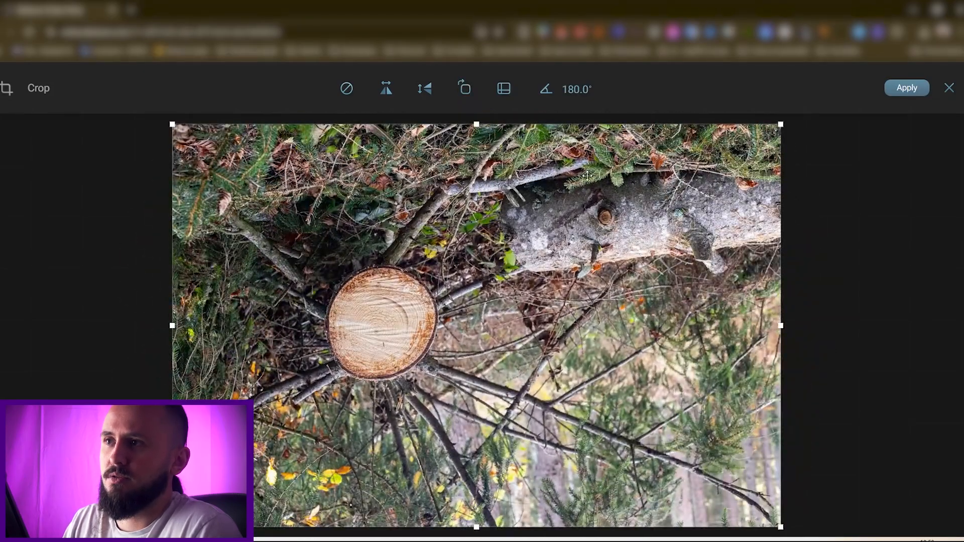
click(465, 91)
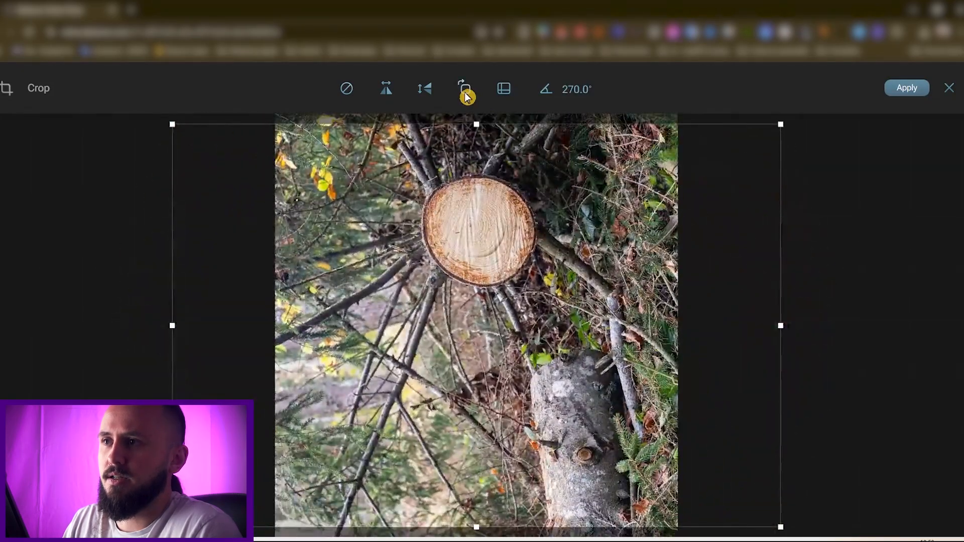
click(465, 93)
Try a Freeform crop by pulling in the frame's upper-right corner, and reset the crop frame
click(504, 91)
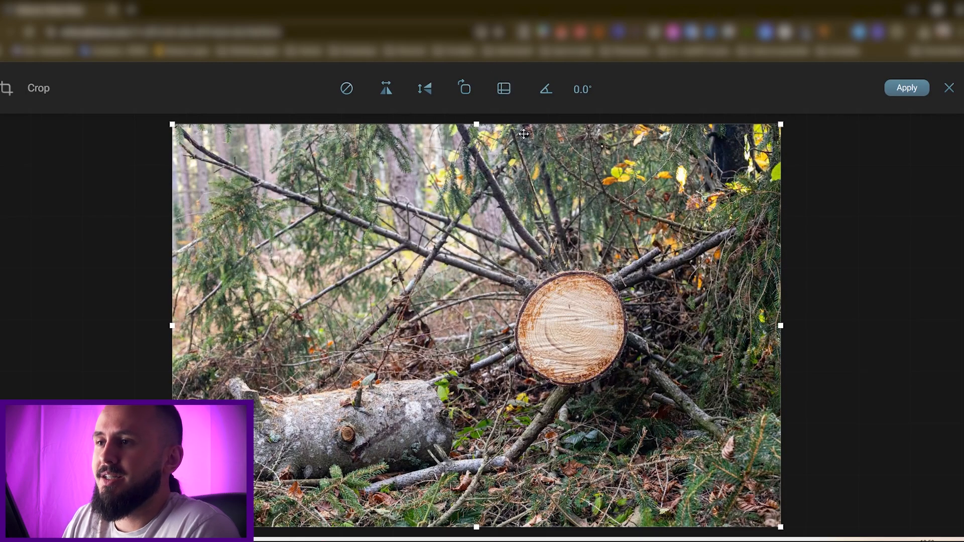
click(502, 105)
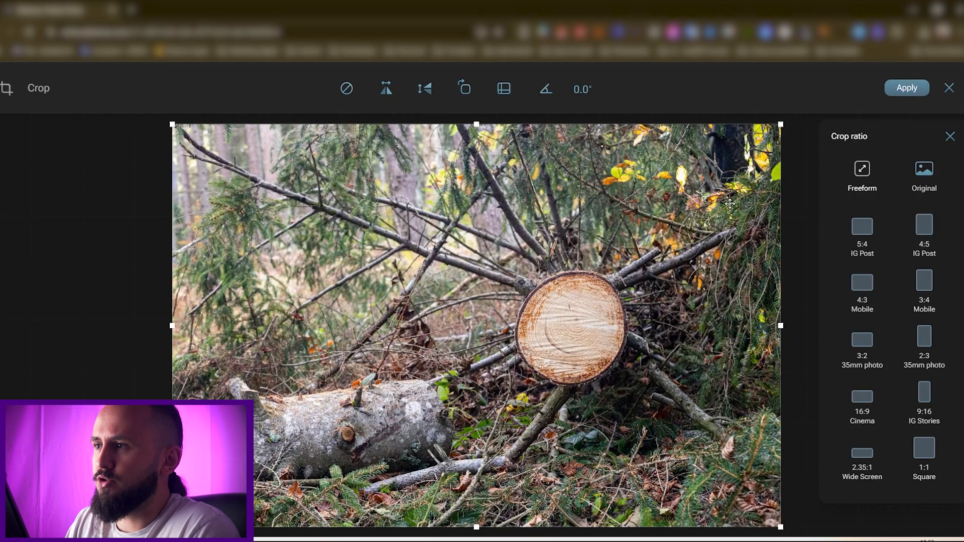
click(862, 169)
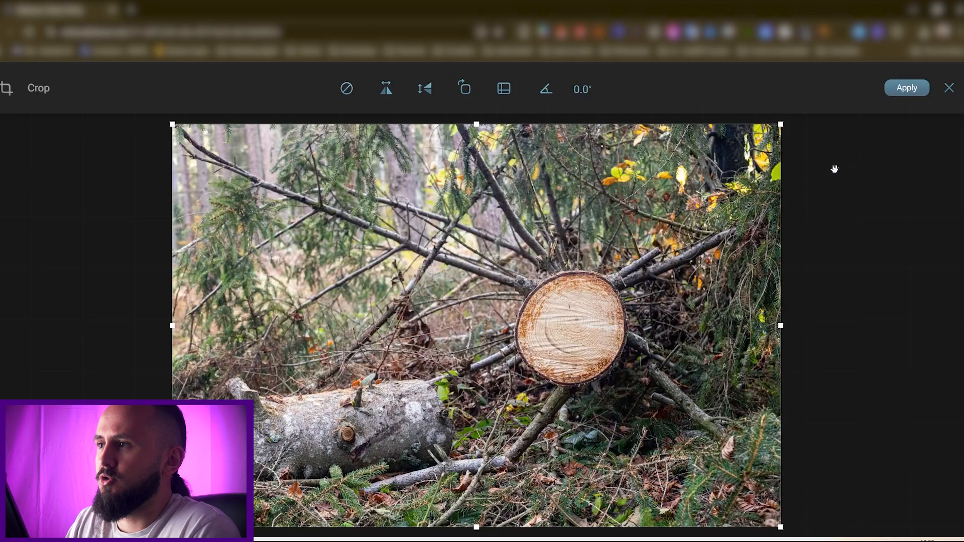
drag(780, 126, 702, 140)
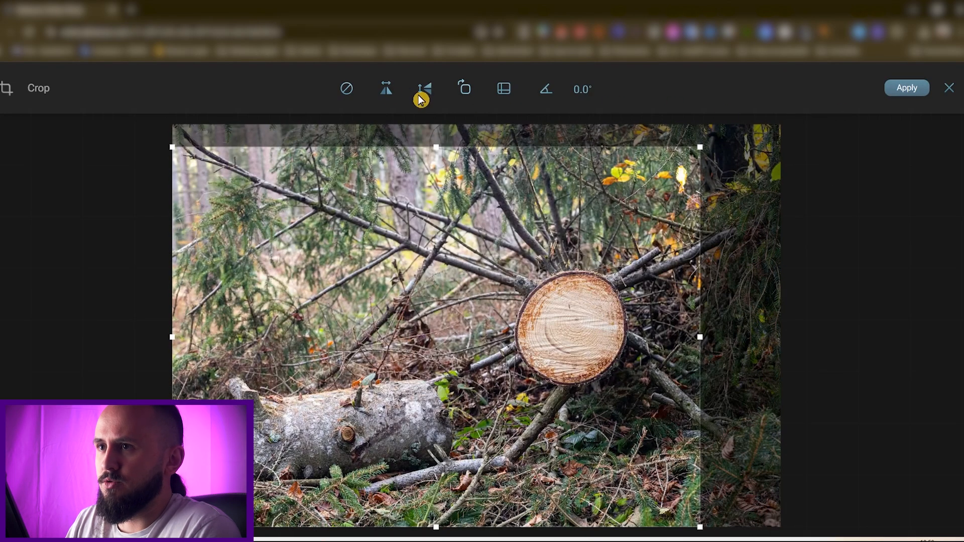
click(349, 90)
Try the Original and 1:1 Square crop ratios on the log photo, and reset the crop frame
click(503, 88)
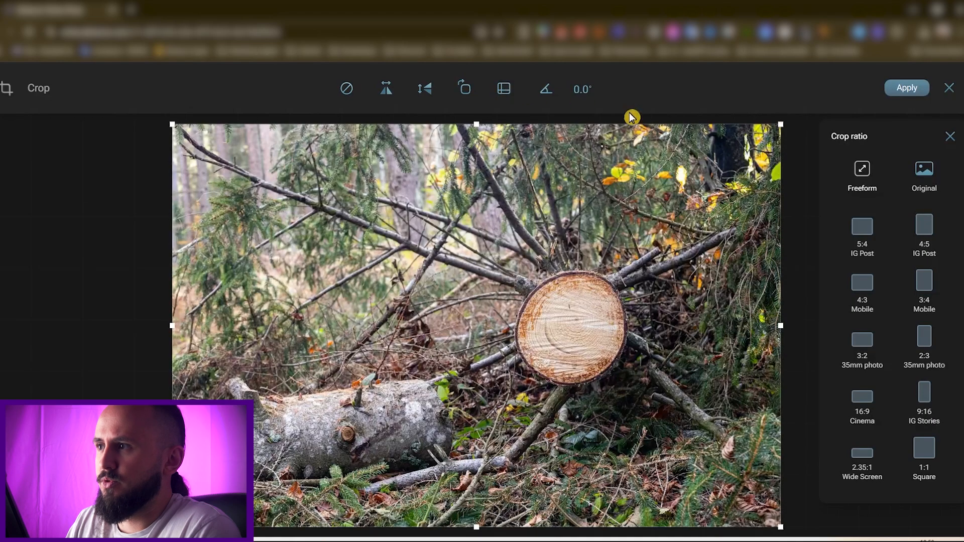
click(929, 173)
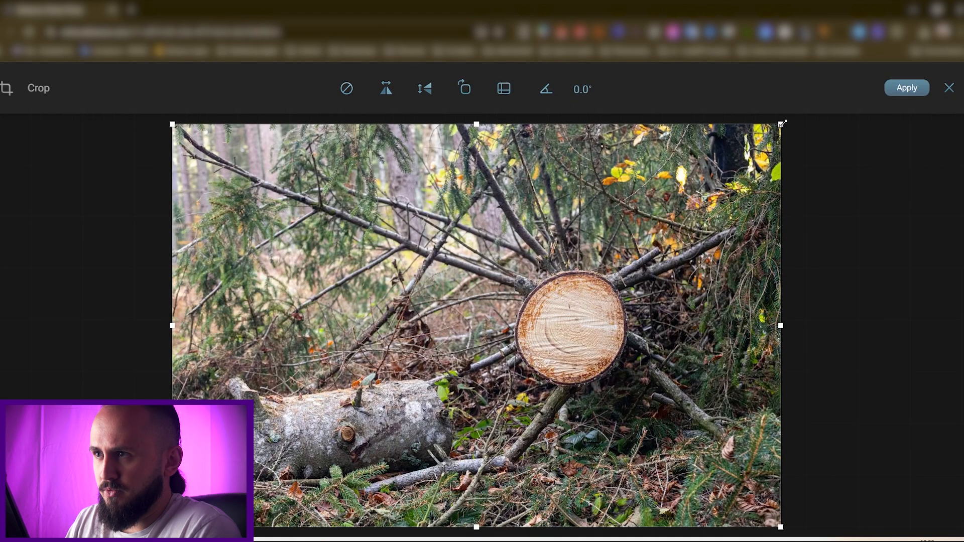
mouse_move(781, 123)
mouse_down()
mouse_move(422, 232)
mouse_move(527, 222)
mouse_move(728, 155)
mouse_move(782, 123)
mouse_up()
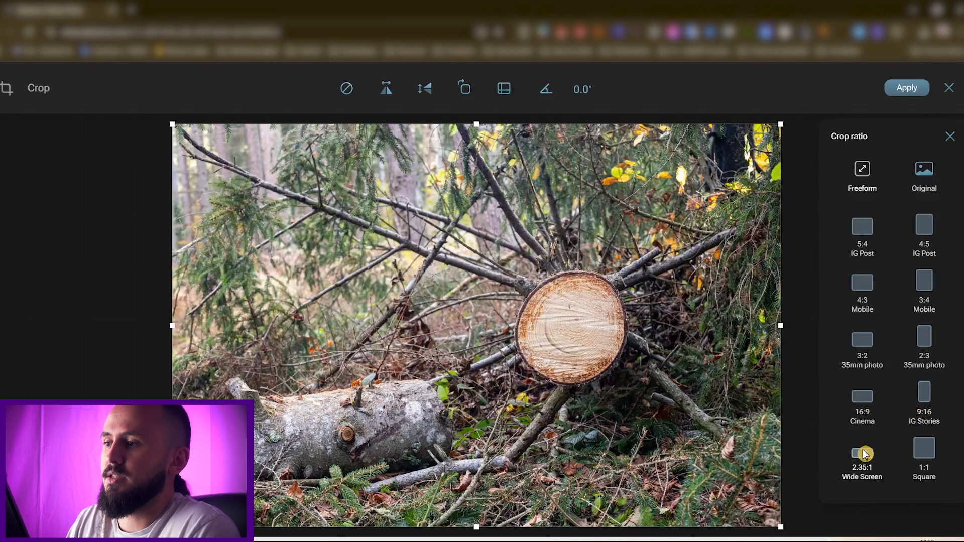
click(926, 453)
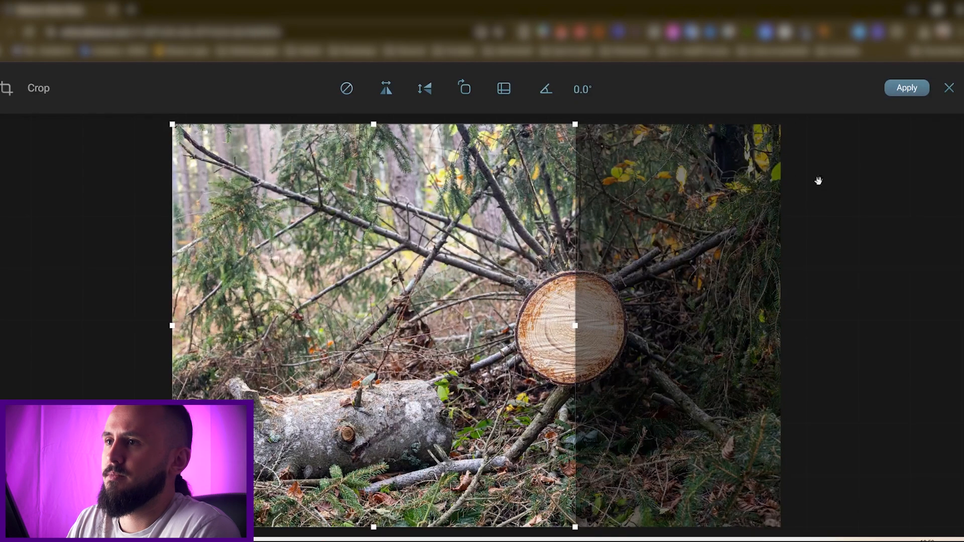
click(347, 89)
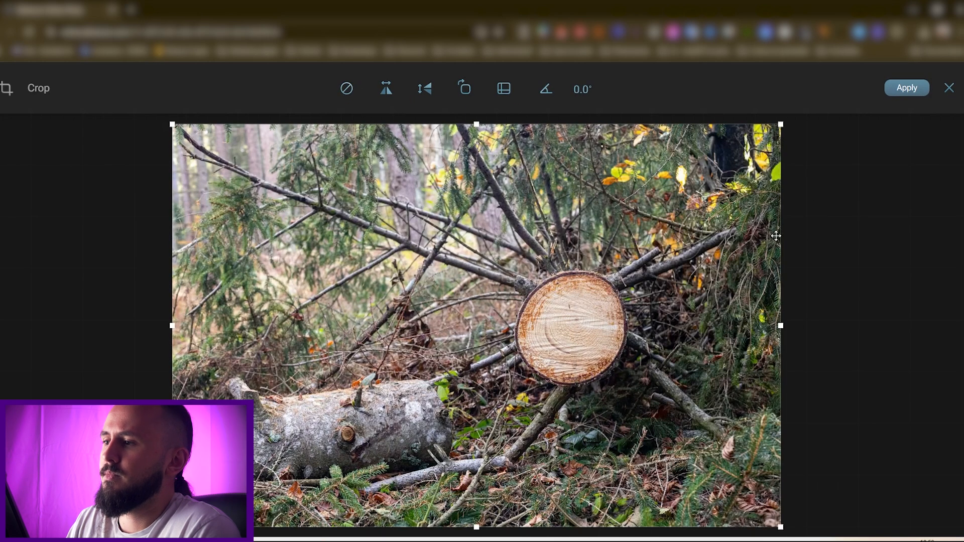
Set the crop ratio to 16:9 Cinema and position the frame vertically so it trims both the upper and lower edges
click(504, 89)
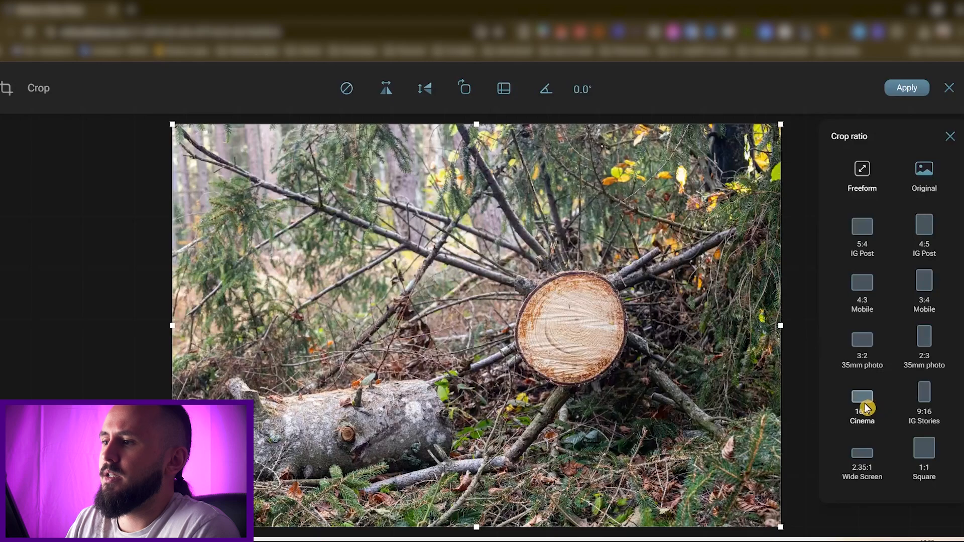
click(862, 400)
drag(578, 354, 578, 410)
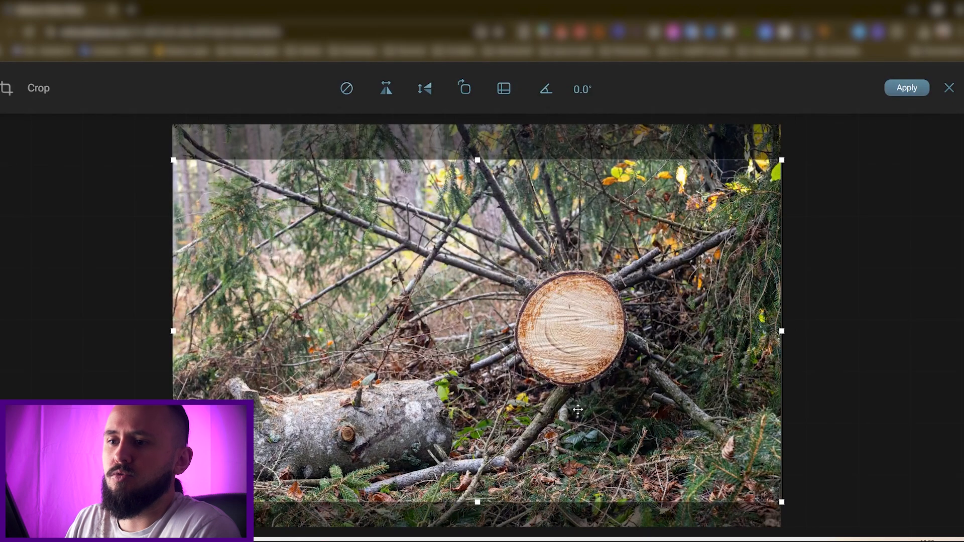
drag(577, 410, 578, 409)
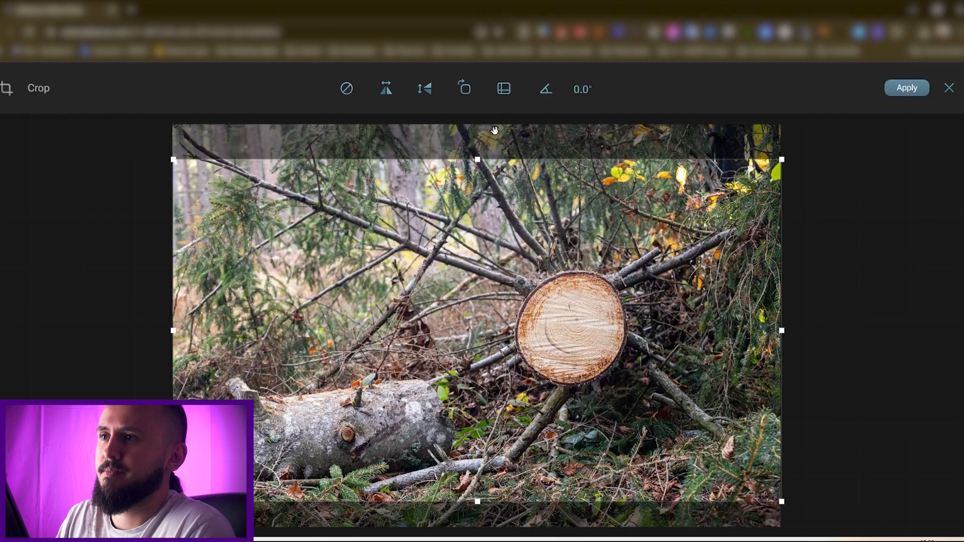
click(503, 88)
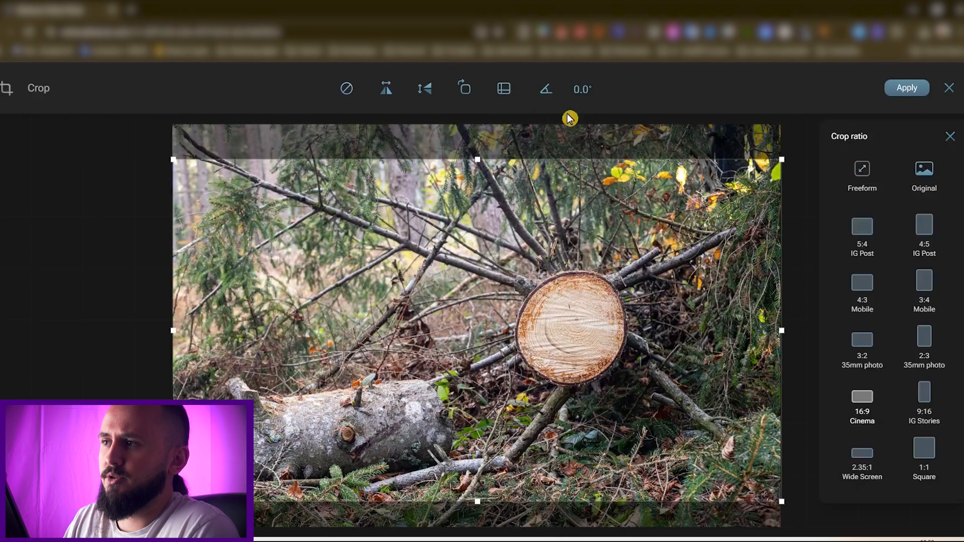
click(954, 136)
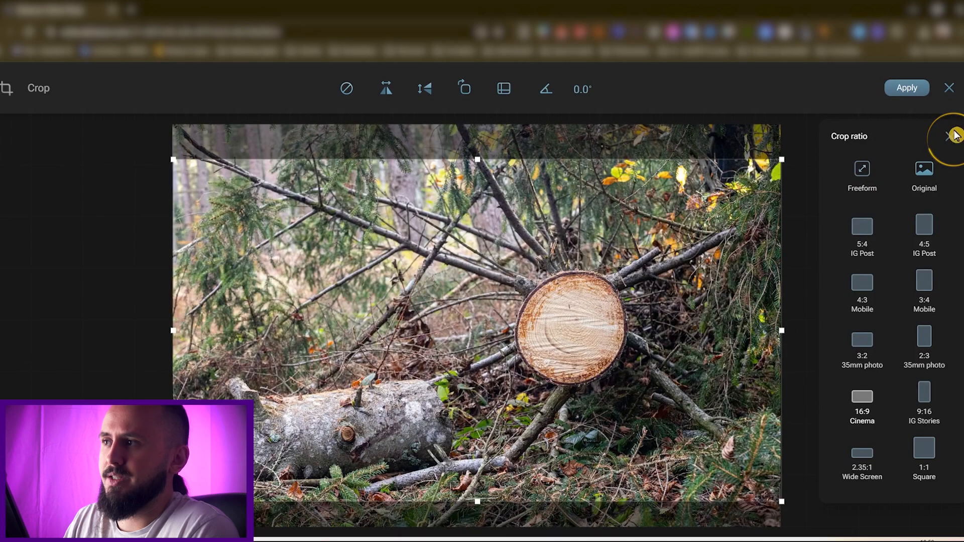
Try rotating the photo by 15° within the crop frame, and set the angle back to 0°
click(581, 93)
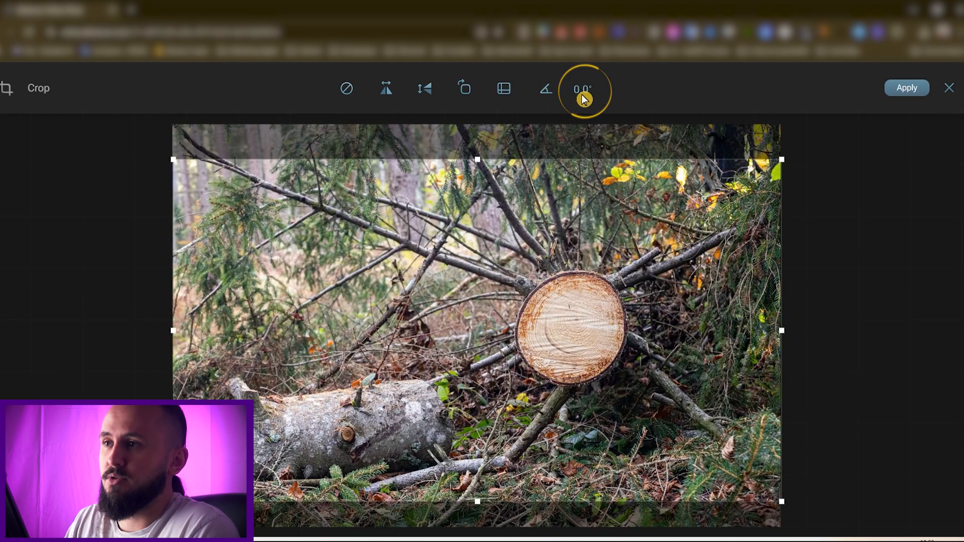
click(582, 98)
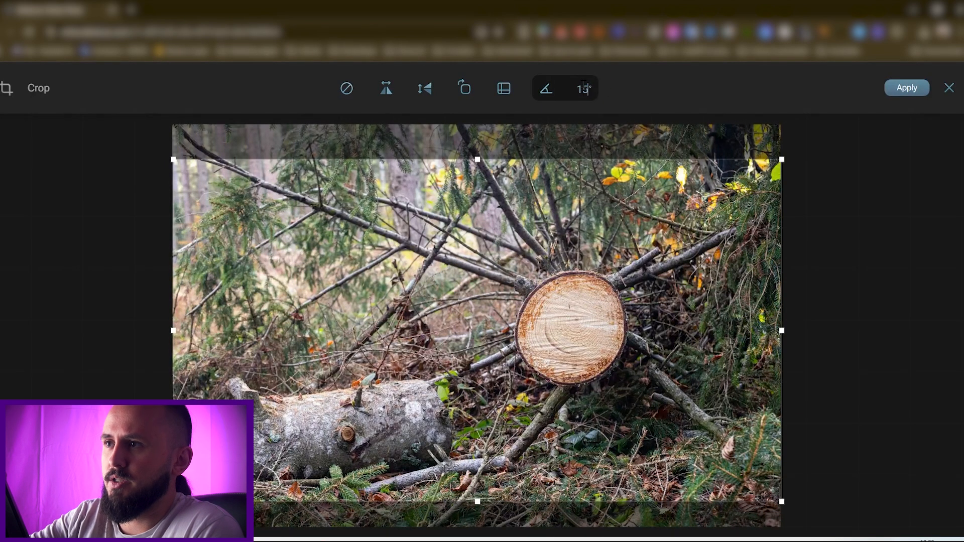
key(Return)
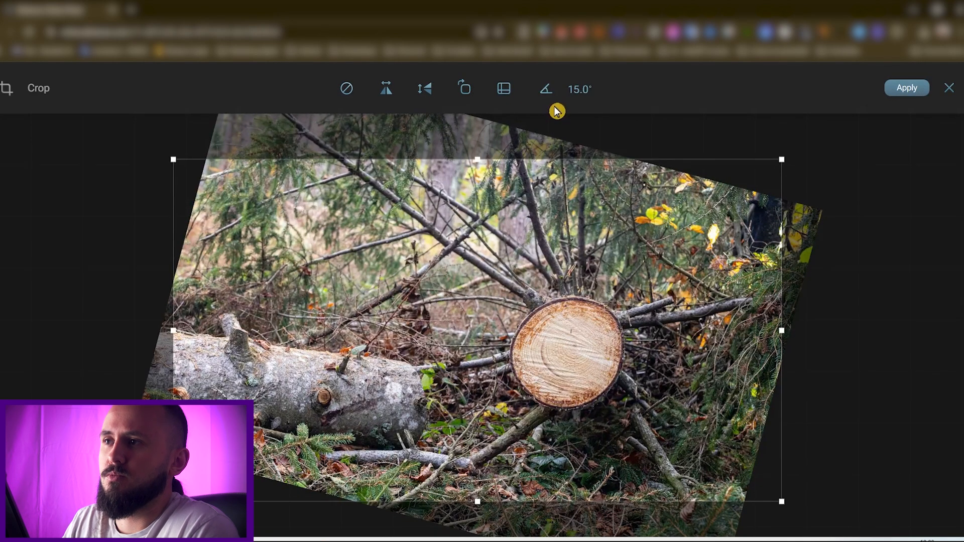
click(581, 90)
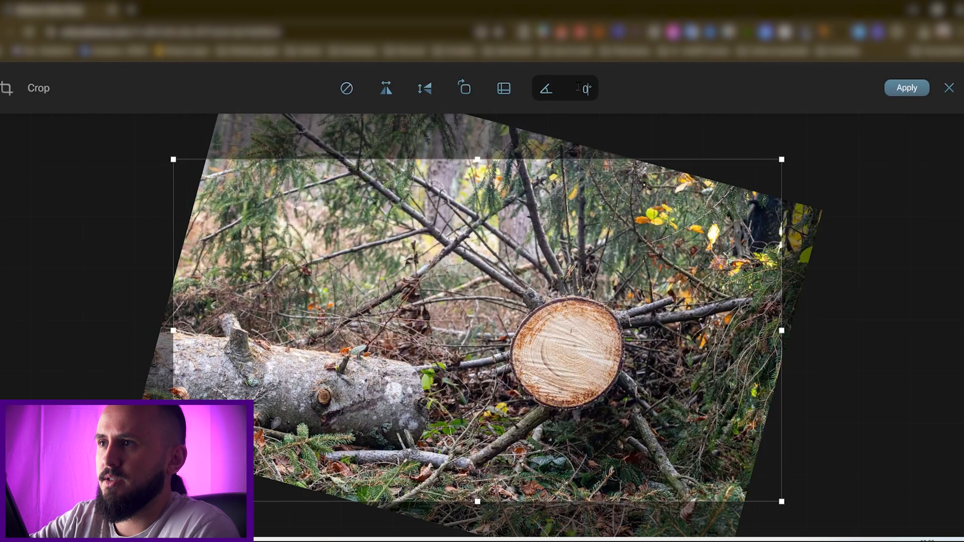
text(0)
click(579, 89)
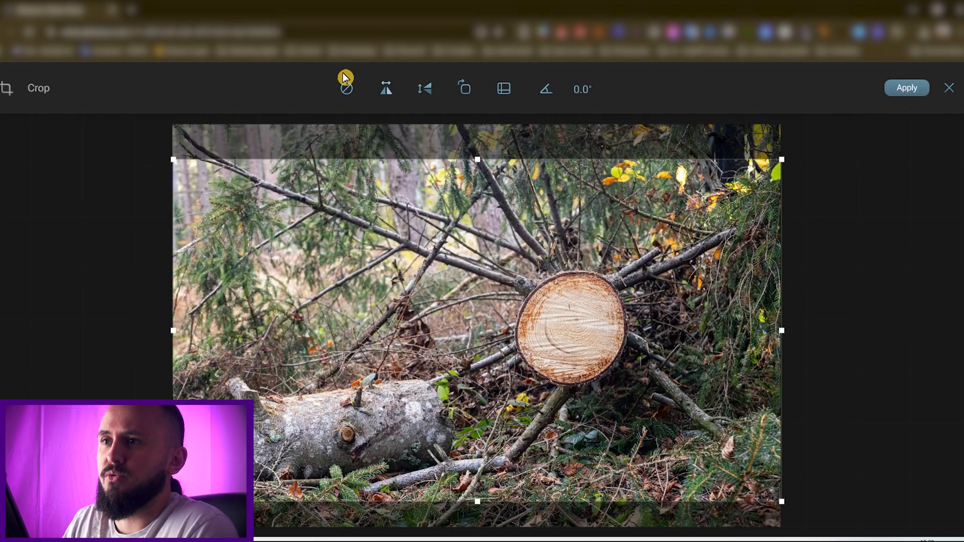
Apply the 16:9 crop to the log photo
click(913, 90)
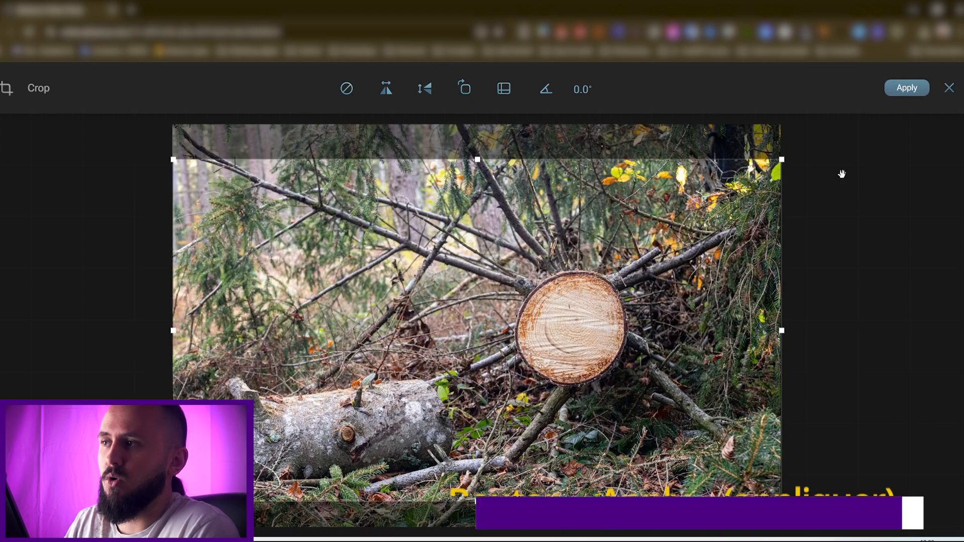
click(905, 90)
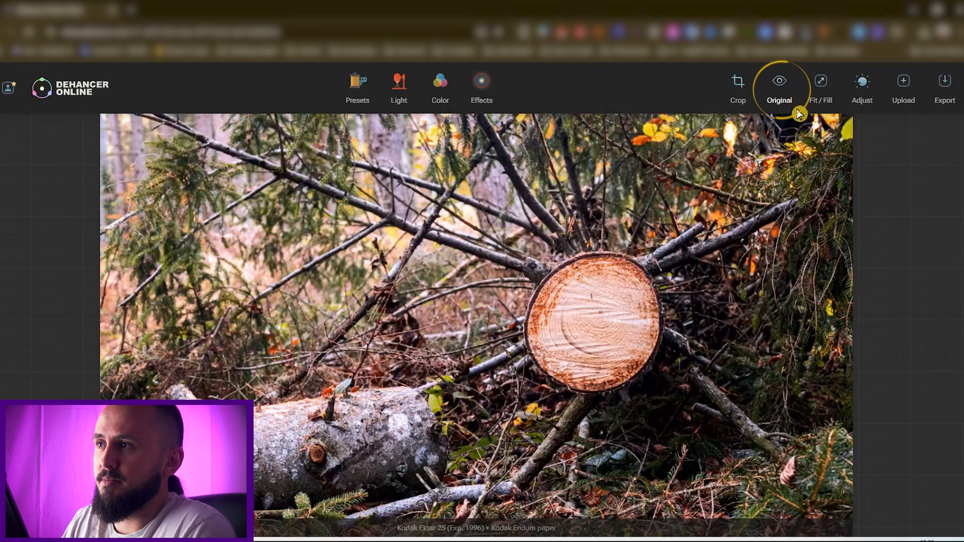
Compare the film look with the original photo by switching the Original view on and off twice
click(775, 88)
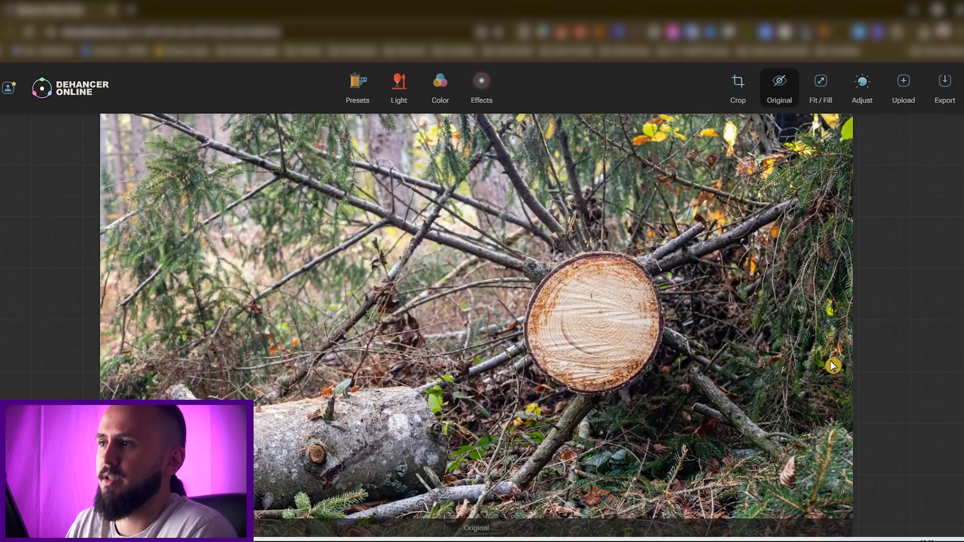
click(780, 83)
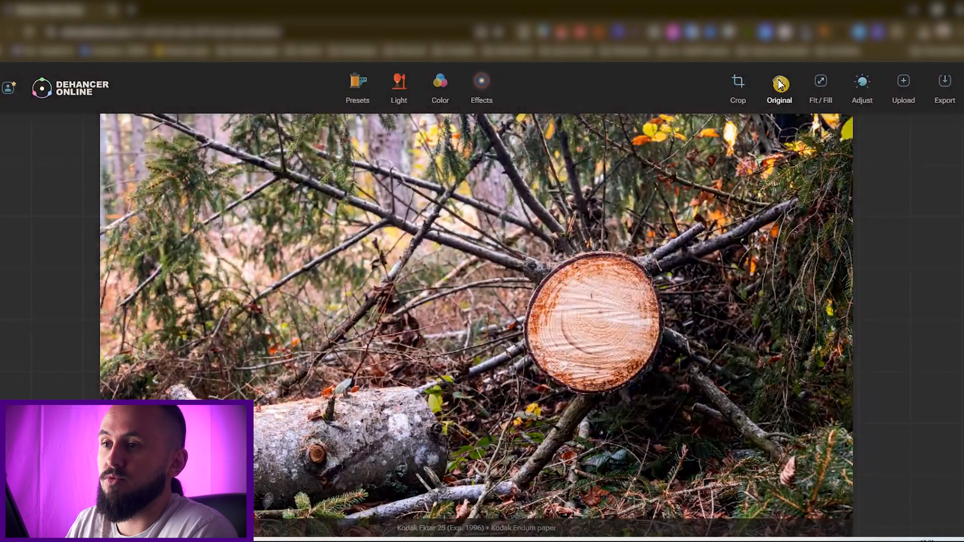
click(779, 84)
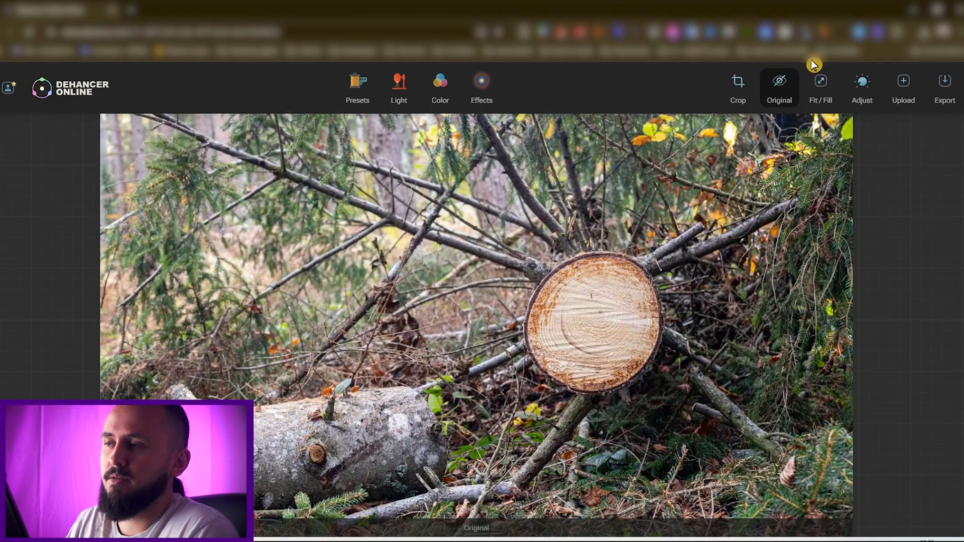
click(779, 98)
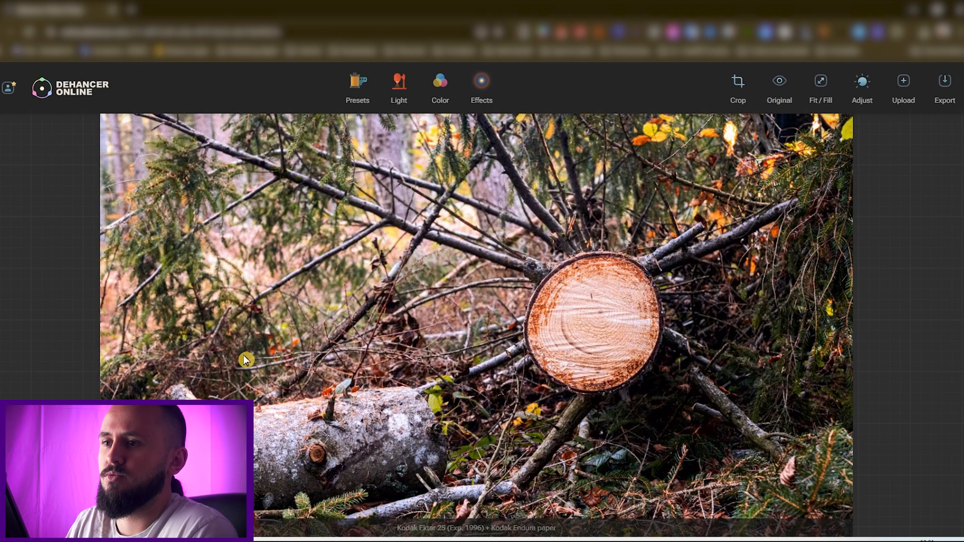
Compare the Fit and Fill displays of the cropped photo, and zoom in and out on the cut log
click(822, 96)
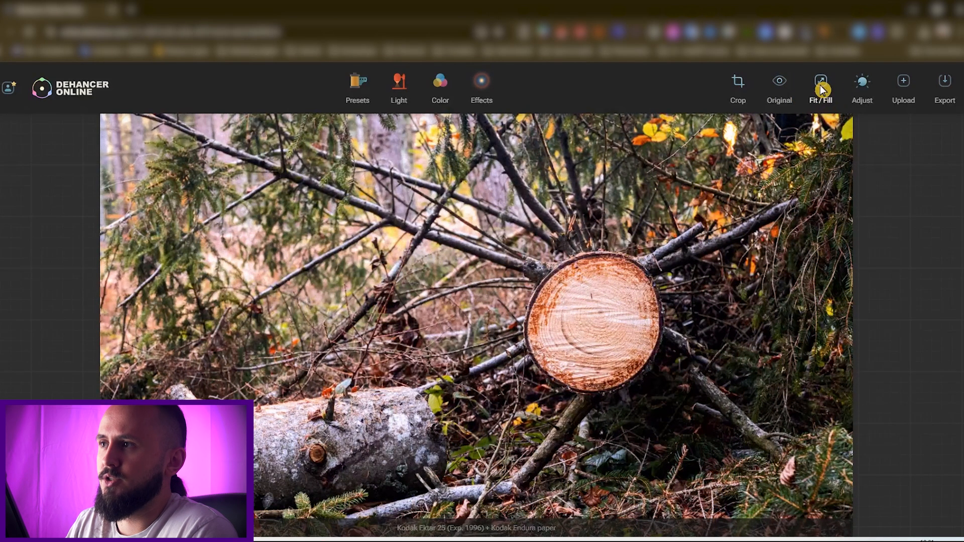
click(822, 91)
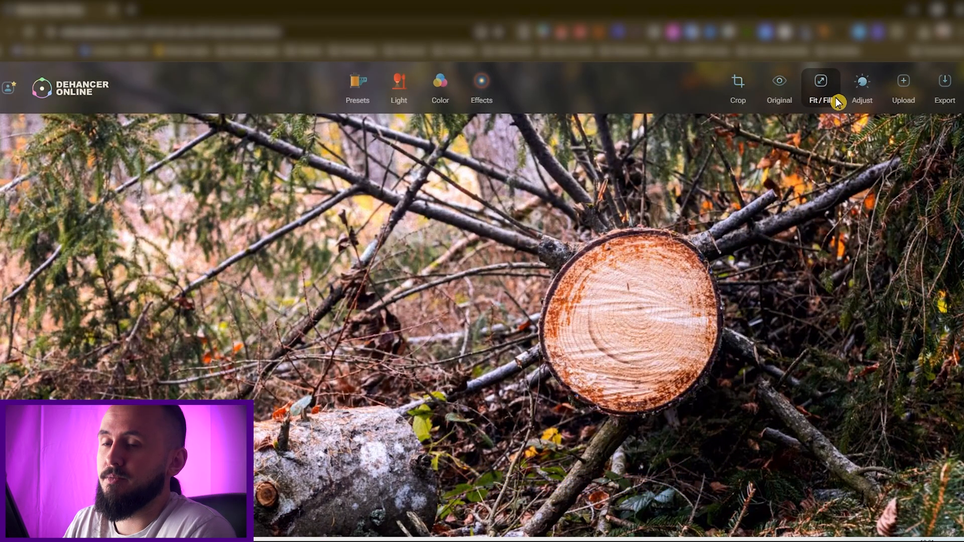
click(819, 84)
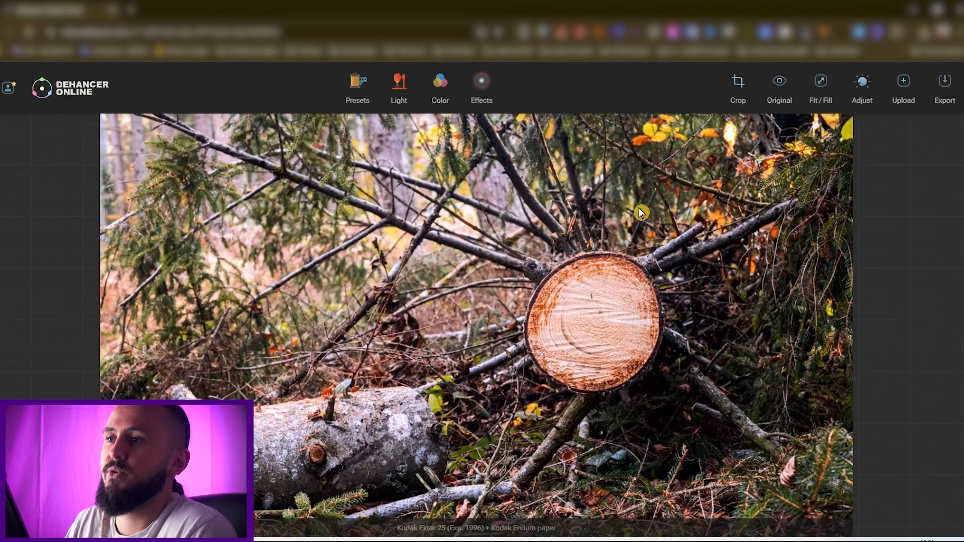
click(820, 83)
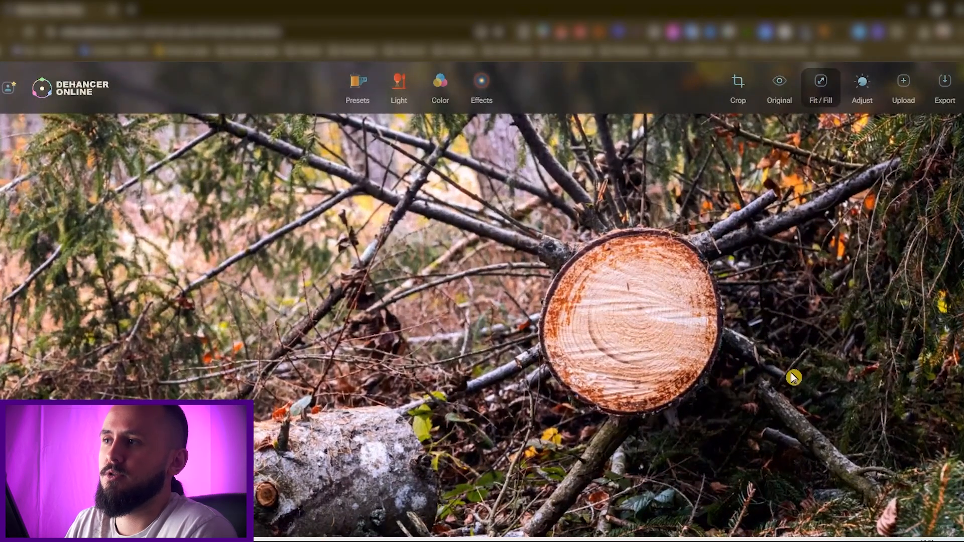
click(821, 93)
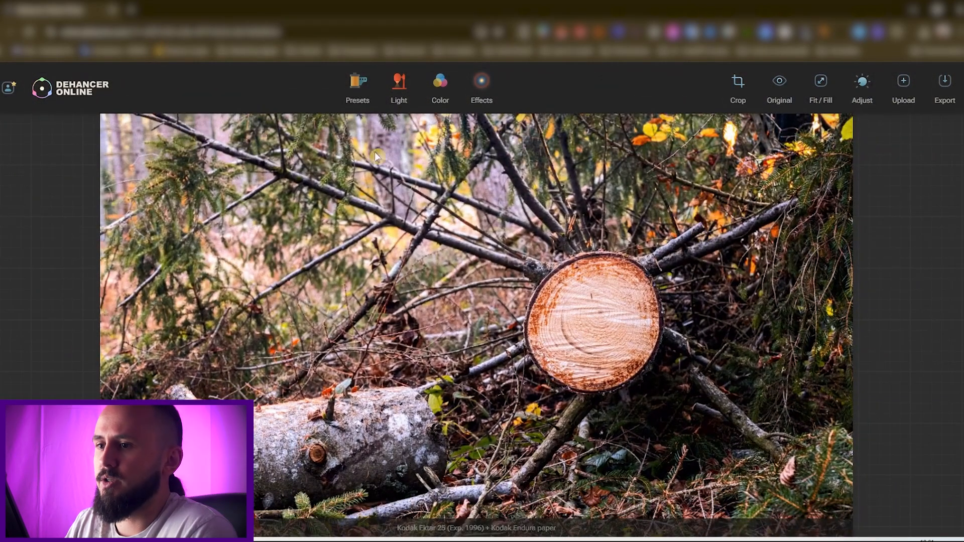
scroll(567, 319, up, 5)
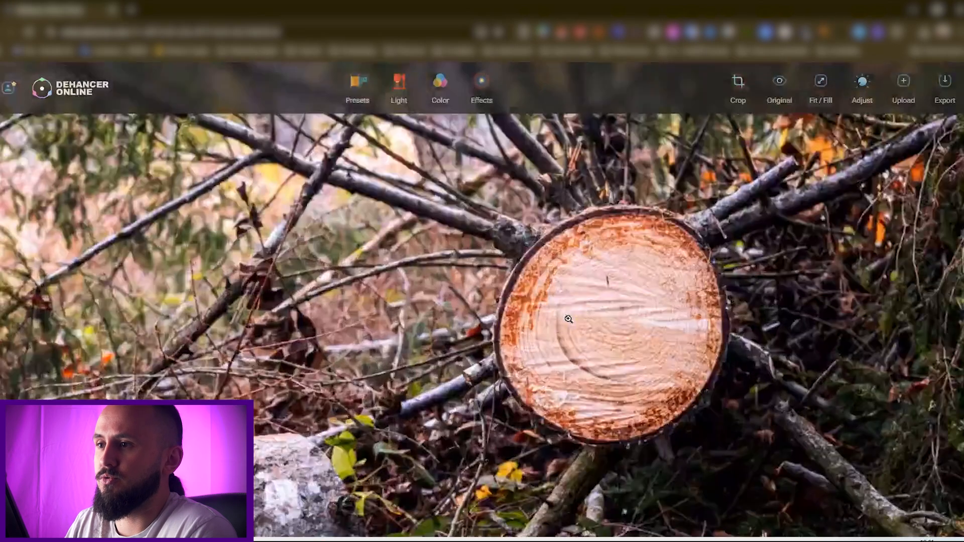
scroll(570, 323, down, 5)
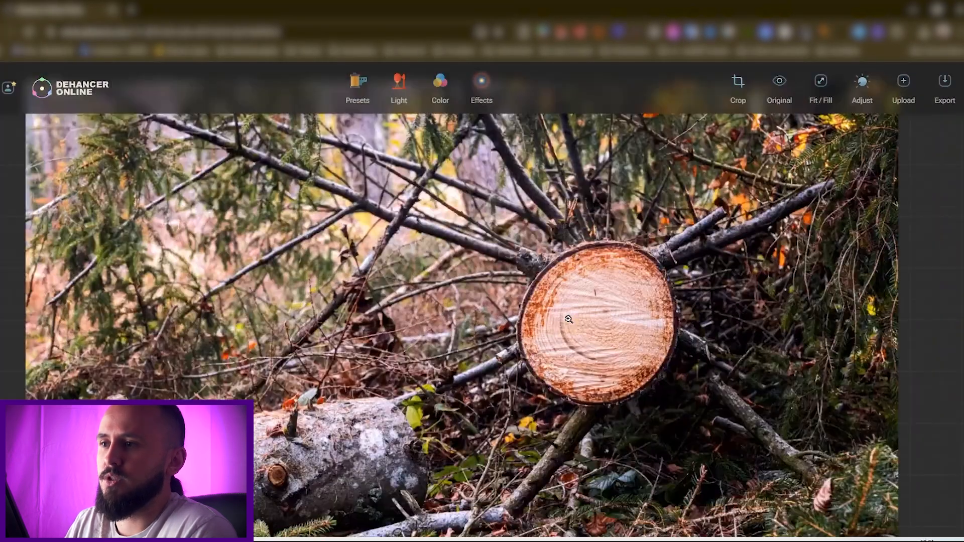
Try the log photo's Exposure adjustment at its maximum and its minimum
scroll(568, 318, up, 2)
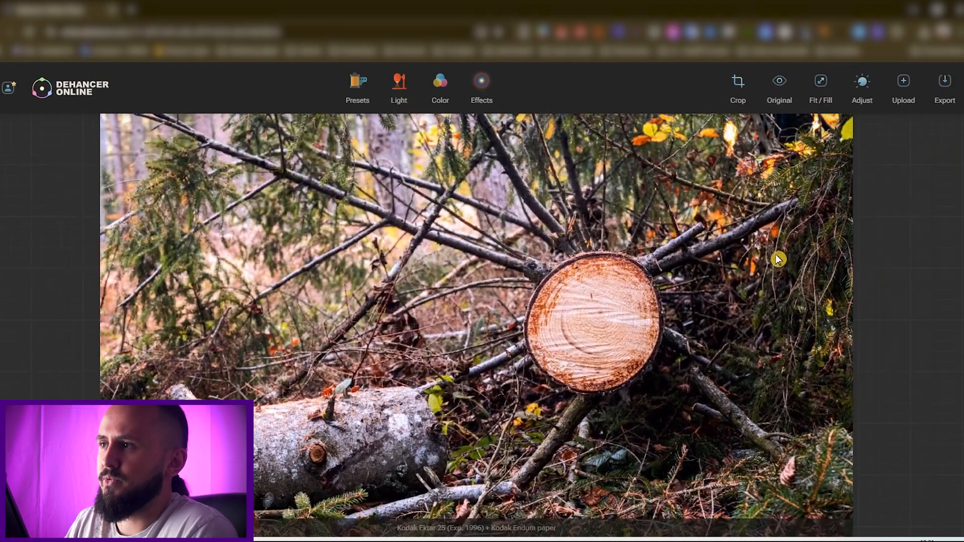
click(861, 88)
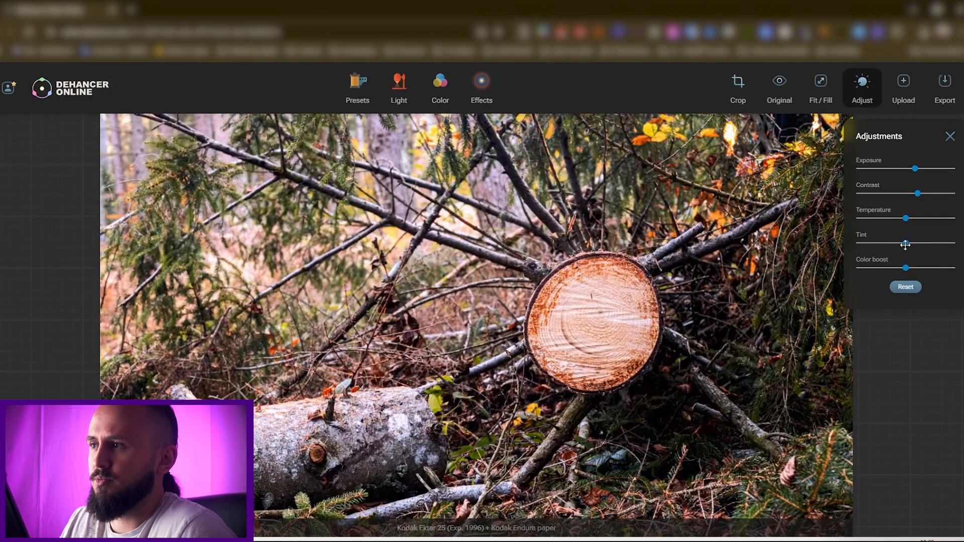
drag(917, 173, 954, 175)
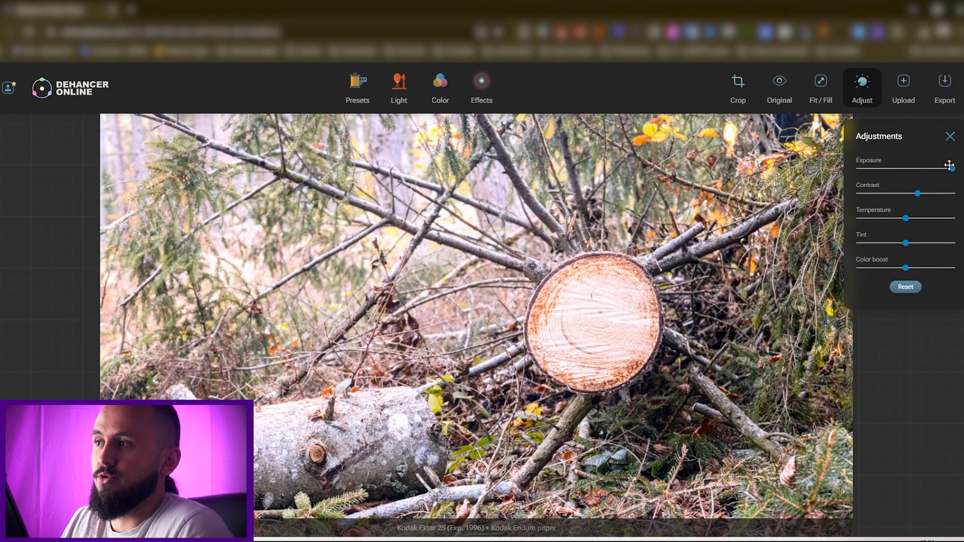
drag(953, 170, 860, 168)
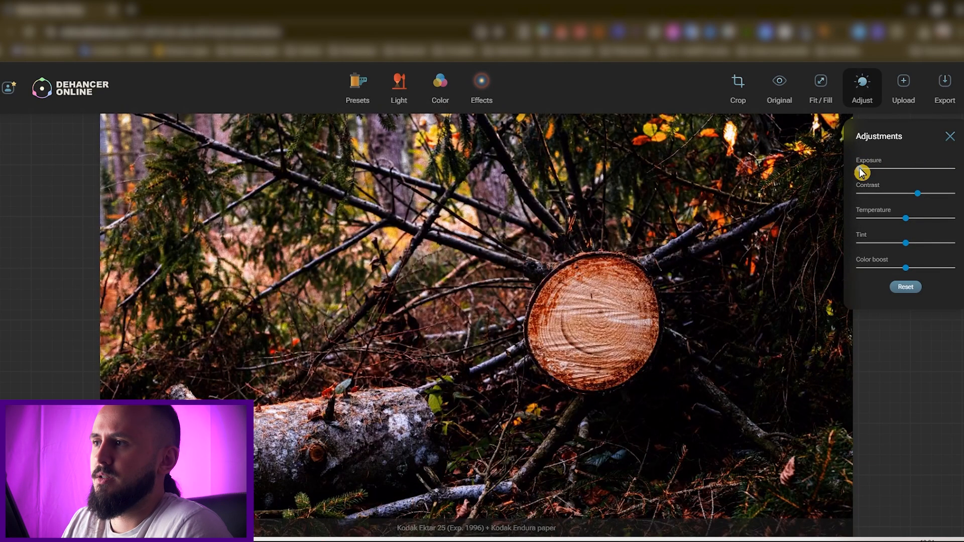
Set Exposure slightly above the middle, try Contrast at its maximum and minimum, and leave Contrast slightly above the middle
drag(859, 169, 954, 194)
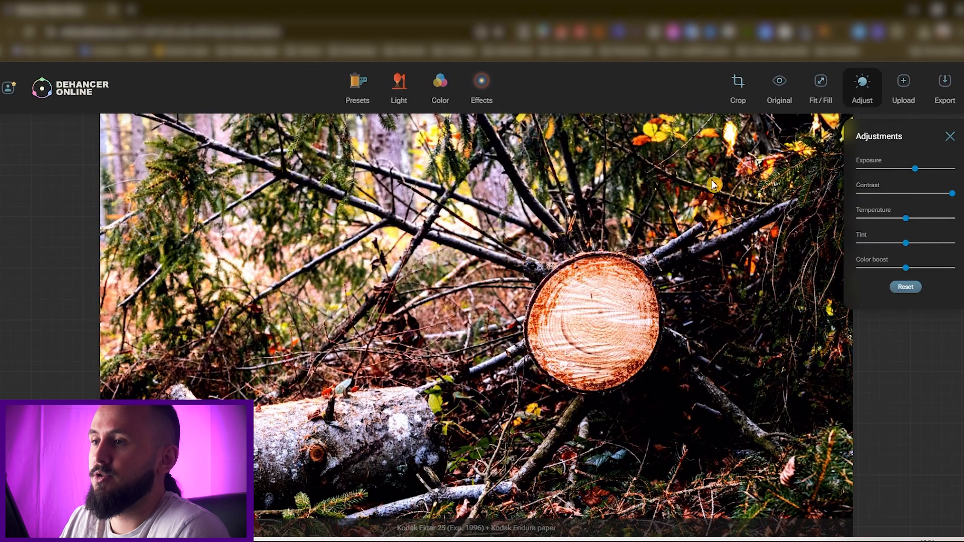
drag(952, 193, 857, 188)
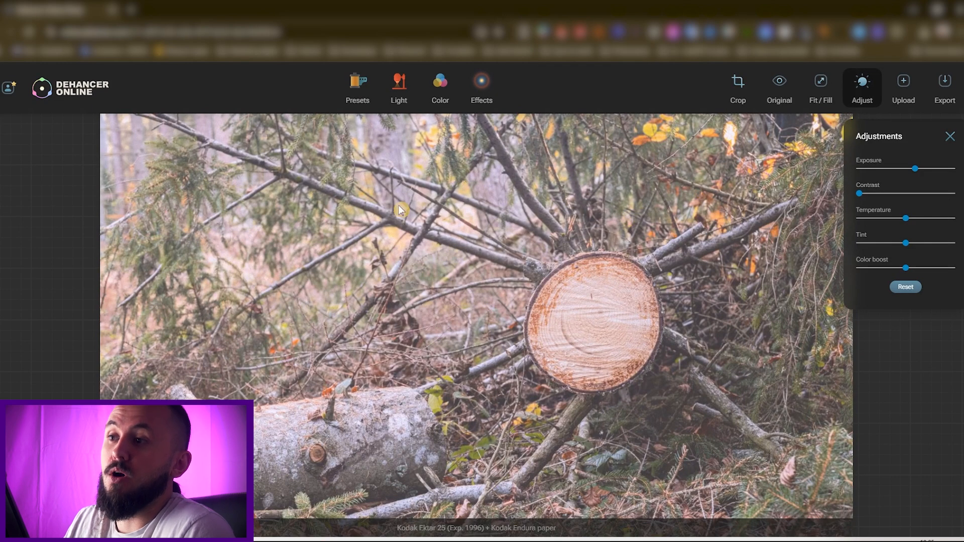
drag(868, 196, 922, 196)
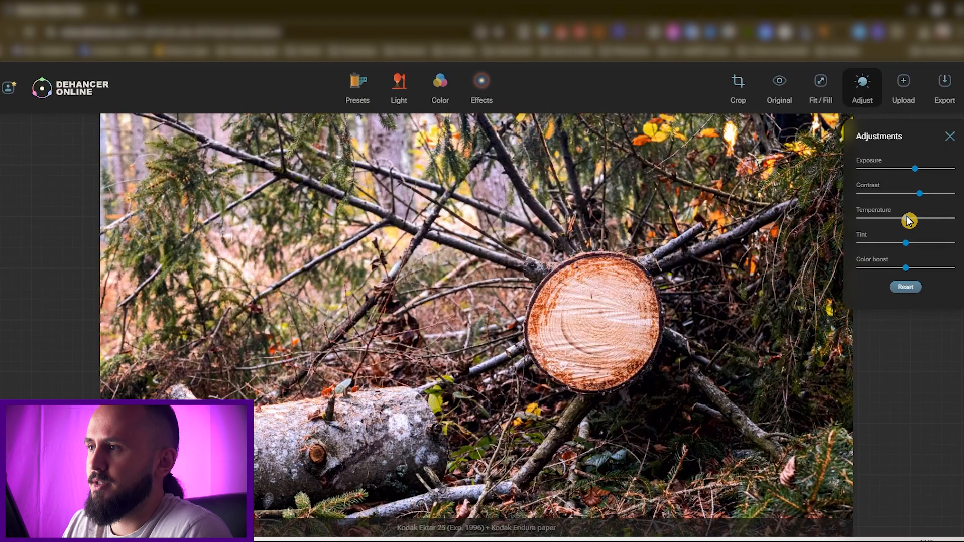
Try warmer and cooler Temperature settings on the photo, and leave Temperature slightly on the warm side
drag(909, 220, 960, 215)
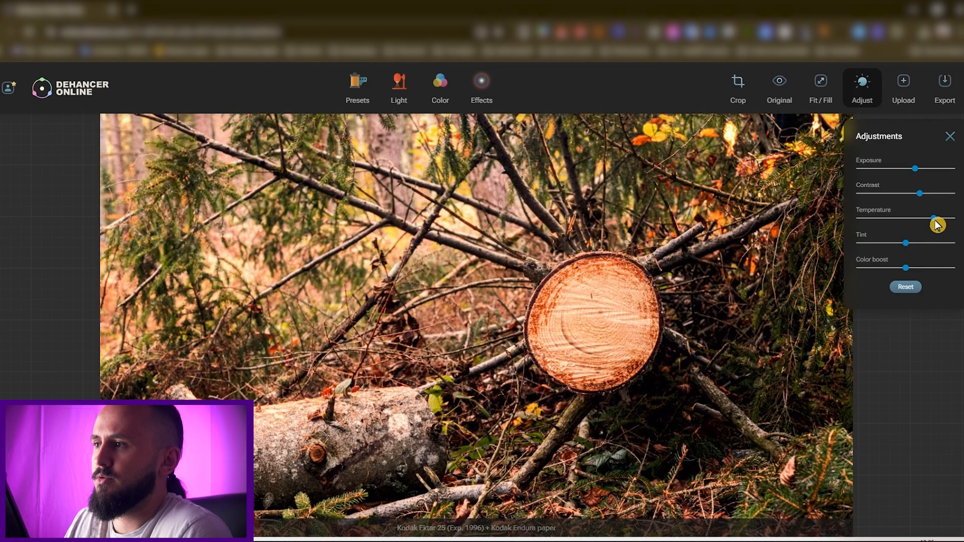
drag(936, 221, 847, 221)
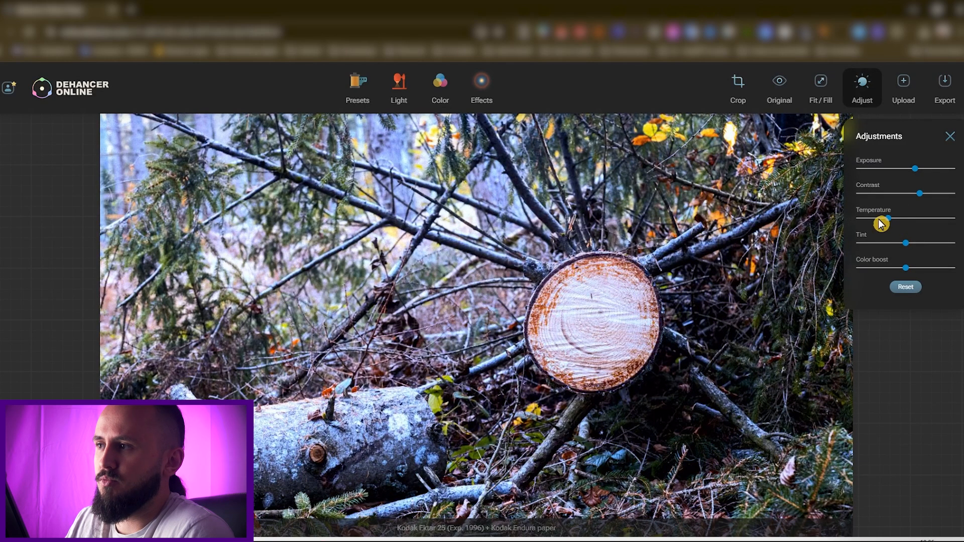
drag(889, 219, 892, 218)
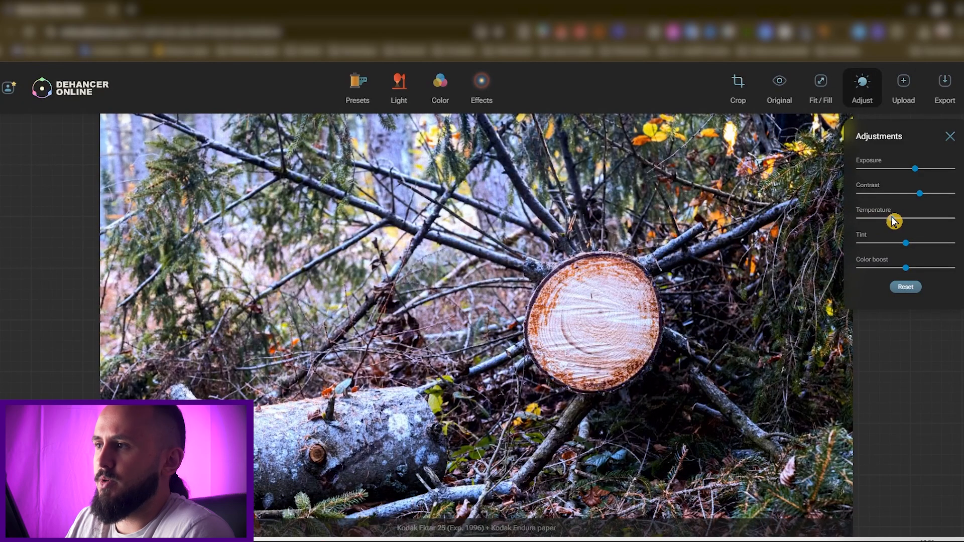
drag(893, 219, 912, 221)
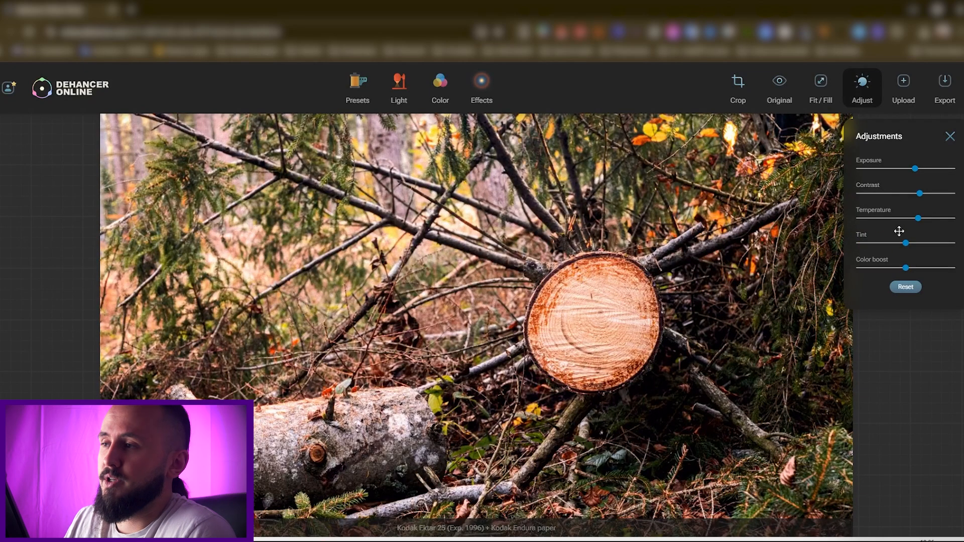
Try the photo's Tint at the magenta and green extremes, and leave it slightly towards magenta
click(907, 247)
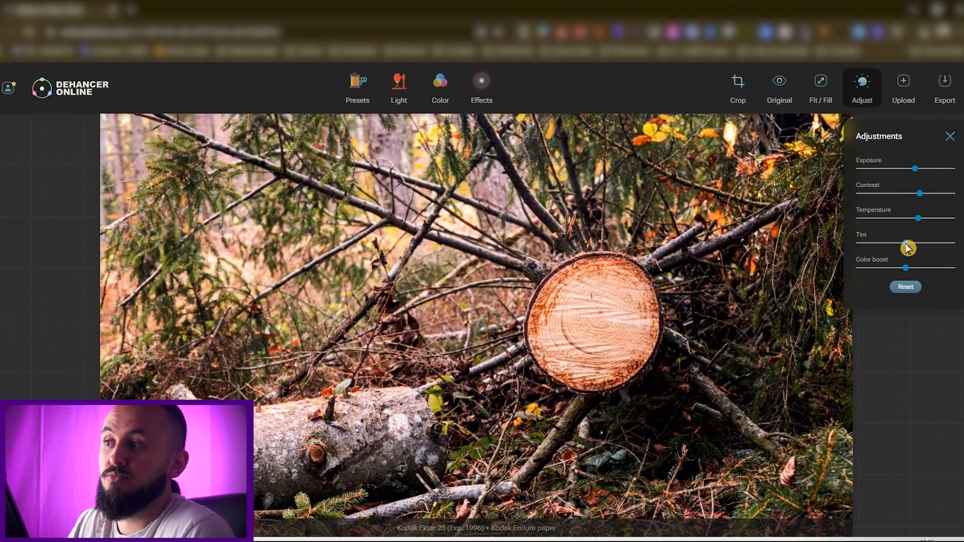
drag(907, 247, 958, 247)
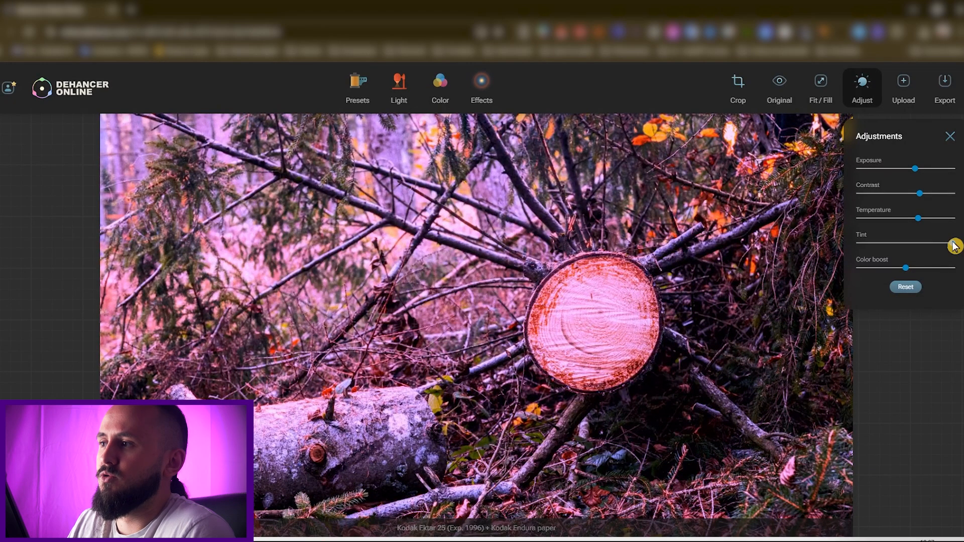
drag(954, 246, 845, 243)
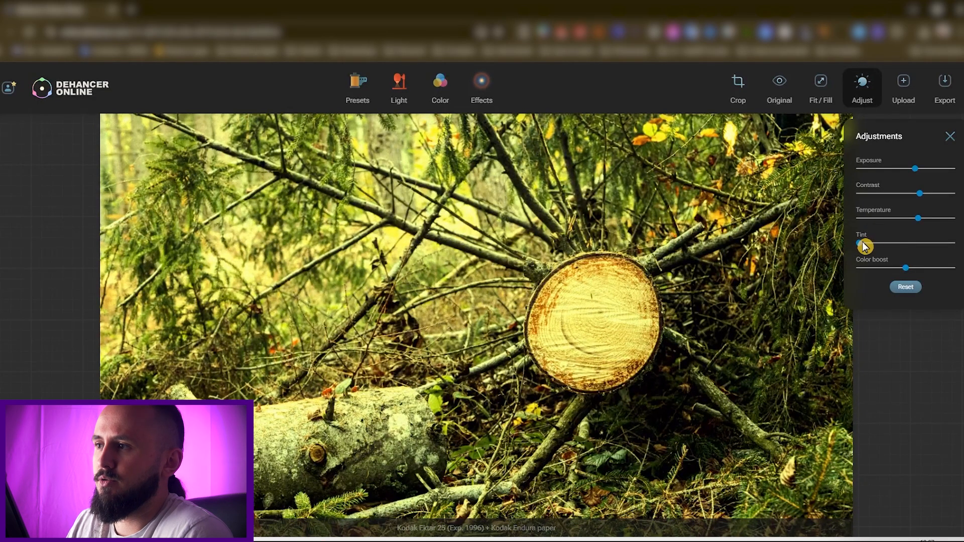
drag(863, 243, 919, 246)
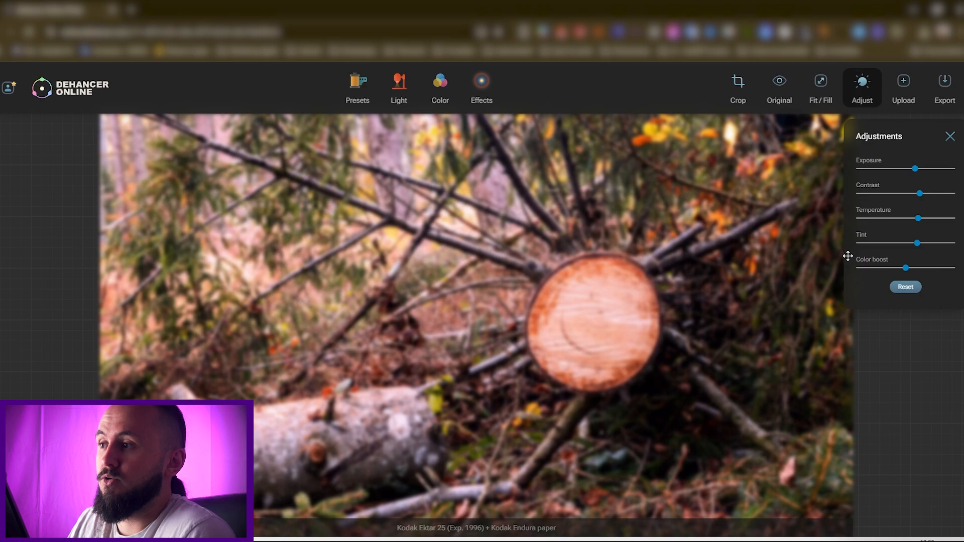
Try Color boost at its maximum and minimum, and leave it slightly above the middle
click(904, 270)
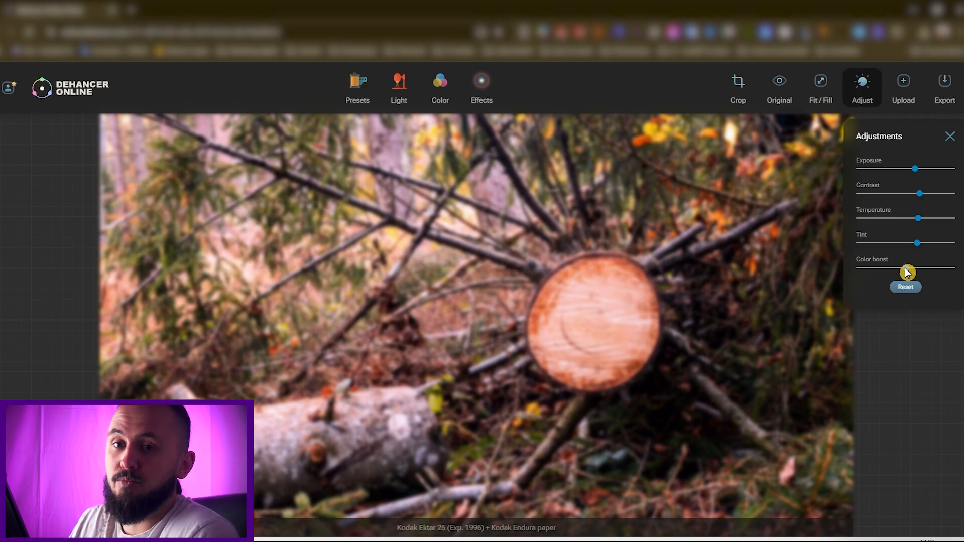
drag(907, 272, 954, 268)
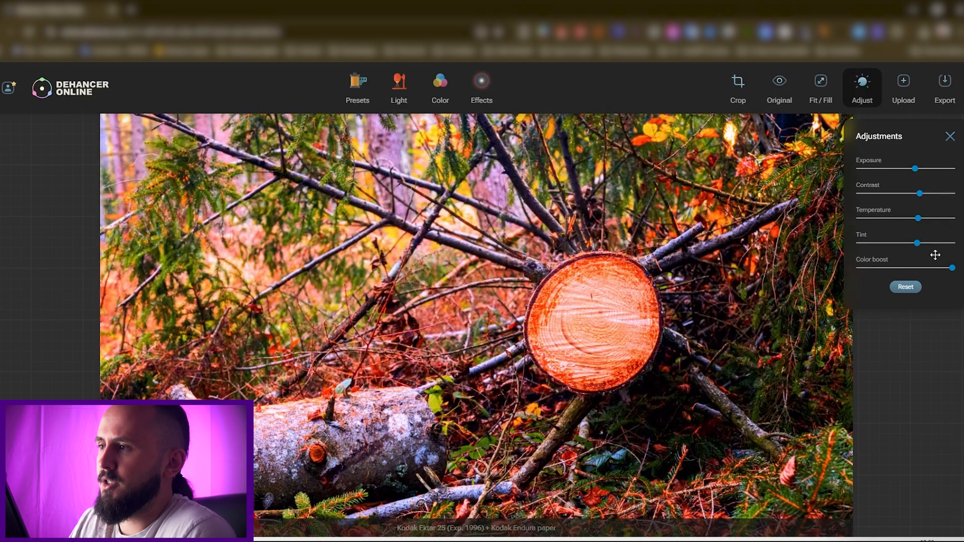
drag(955, 270, 858, 256)
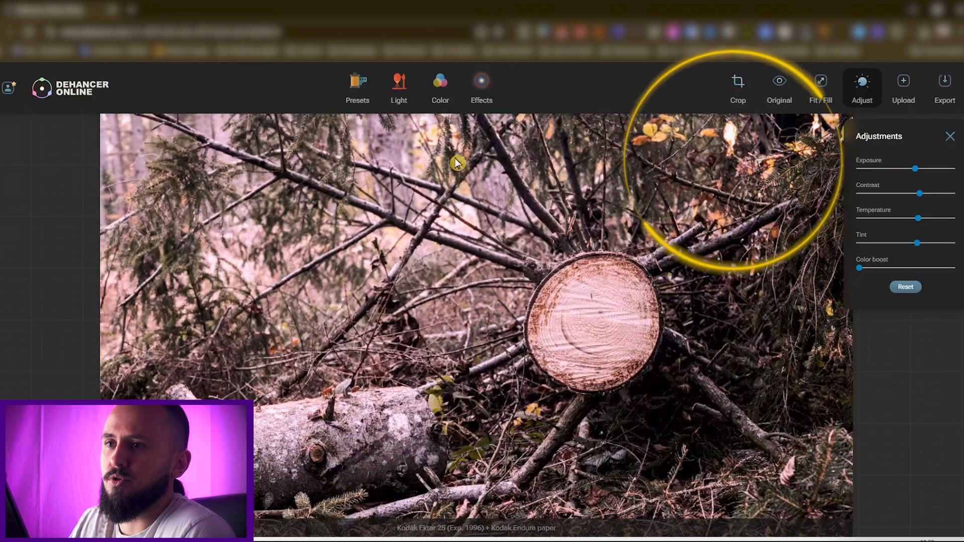
click(923, 270)
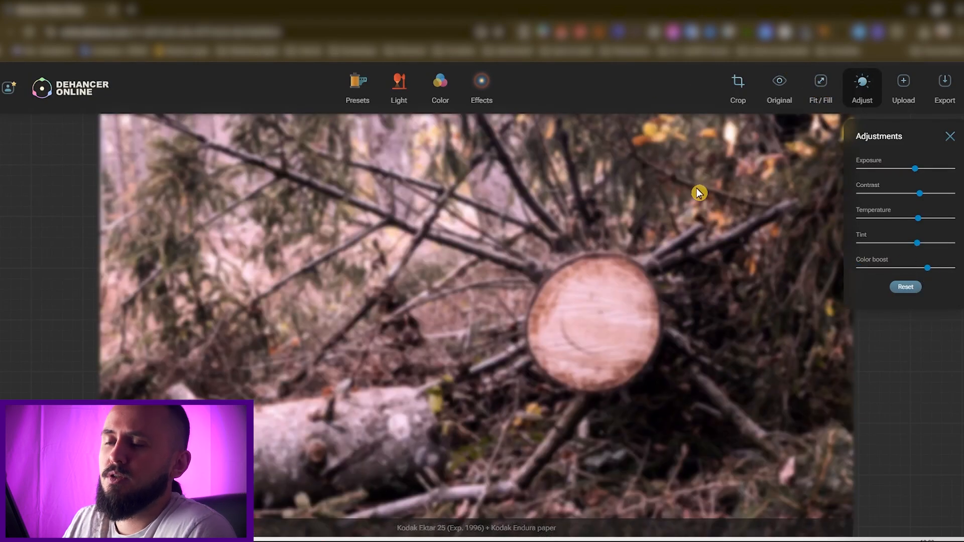
click(918, 268)
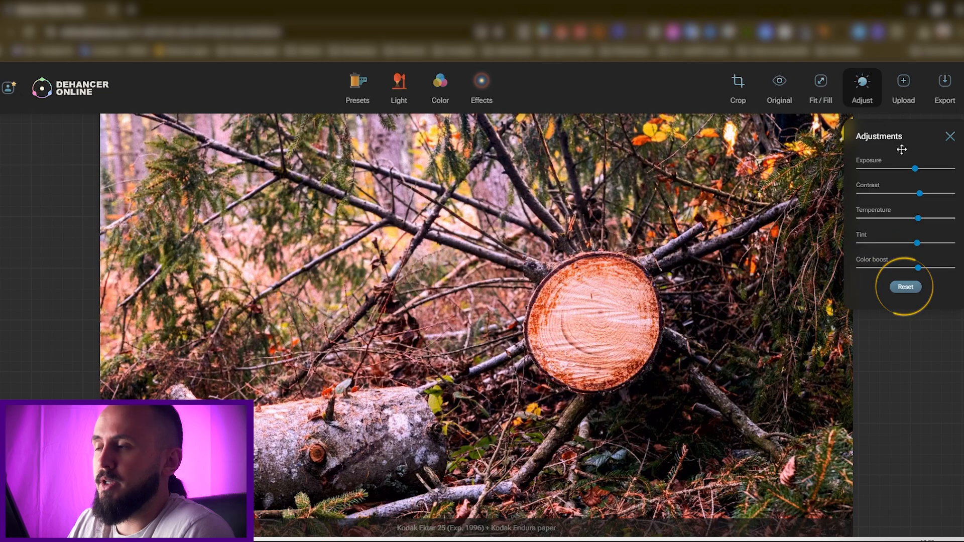
Reset all of the photo's adjustments and close the Adjustments settings
click(907, 287)
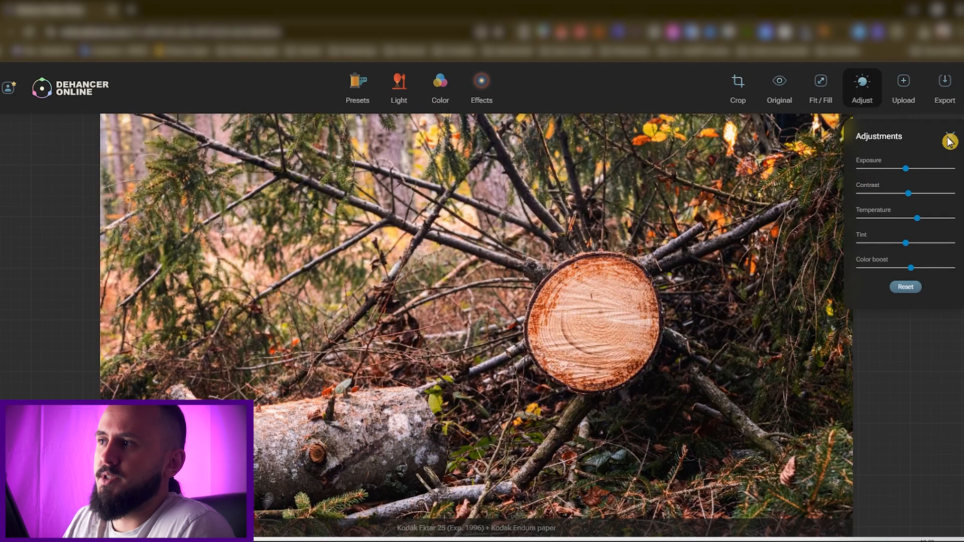
click(951, 139)
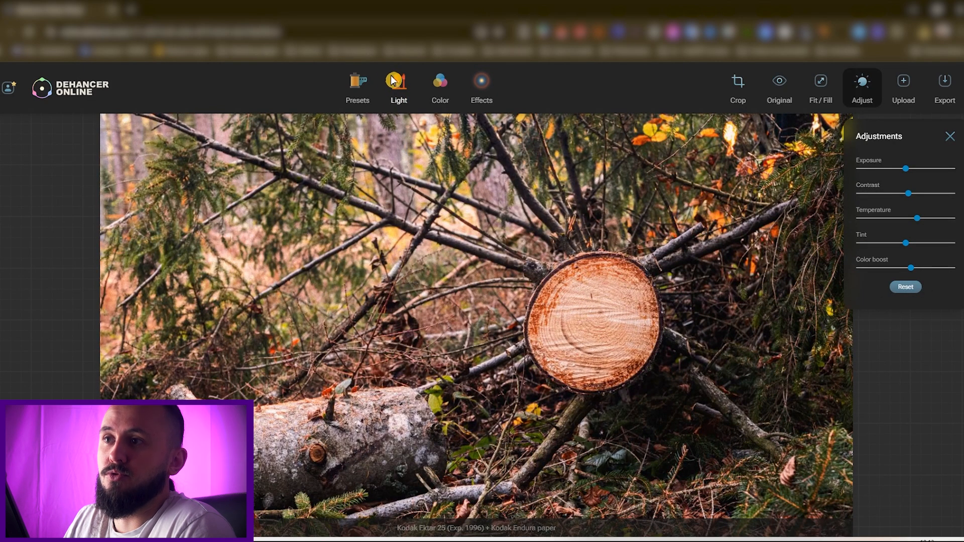
click(862, 85)
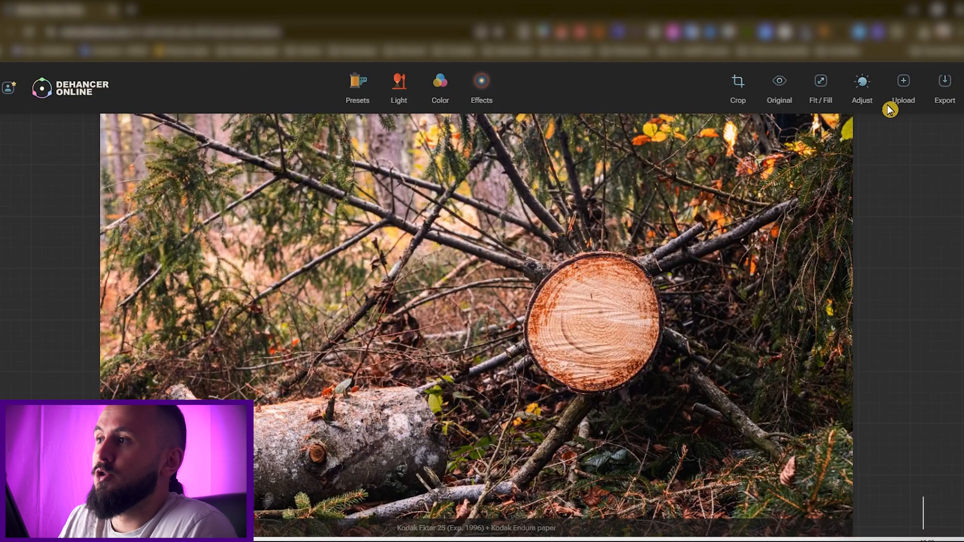
View the image upload screen without choosing a file, and export the log photo in the Optimised for web version, JPEG 80%
click(901, 85)
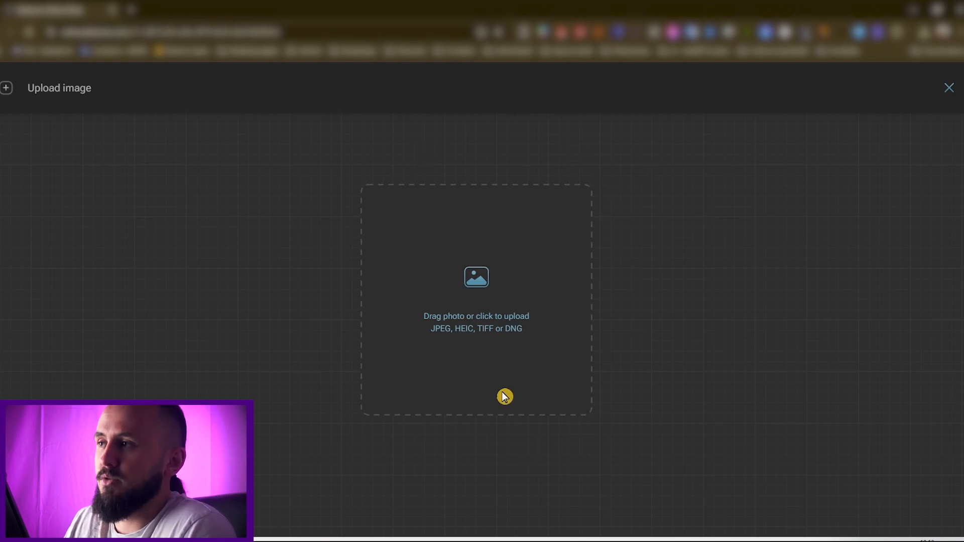
click(948, 88)
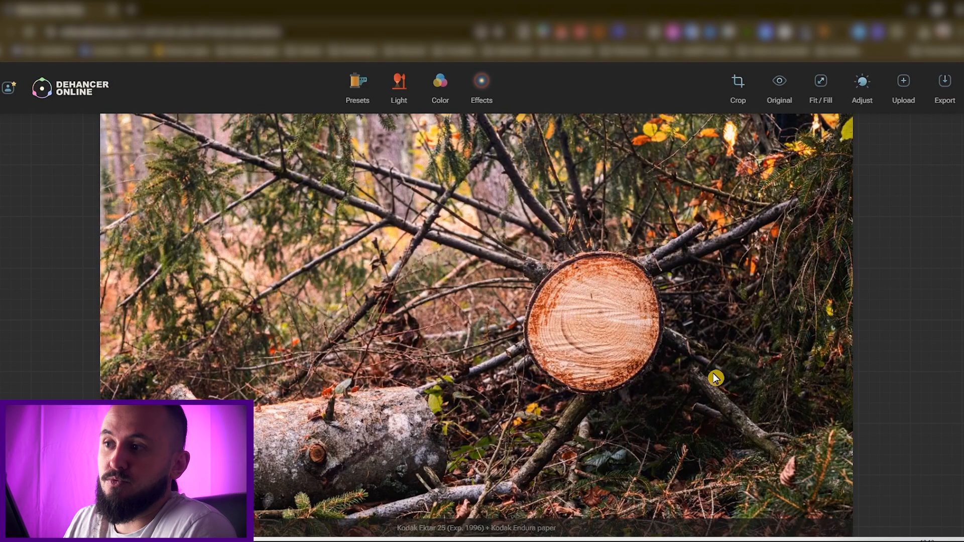
click(944, 83)
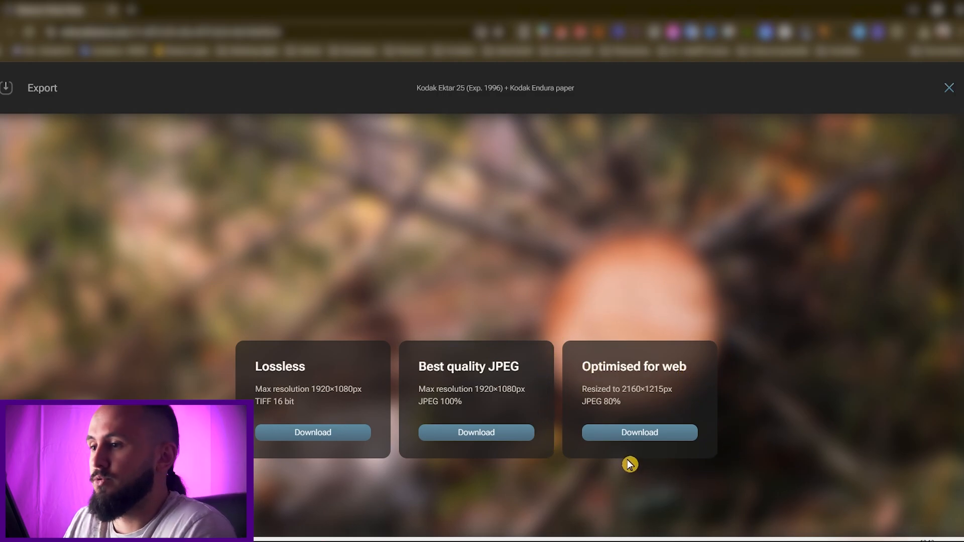
click(640, 432)
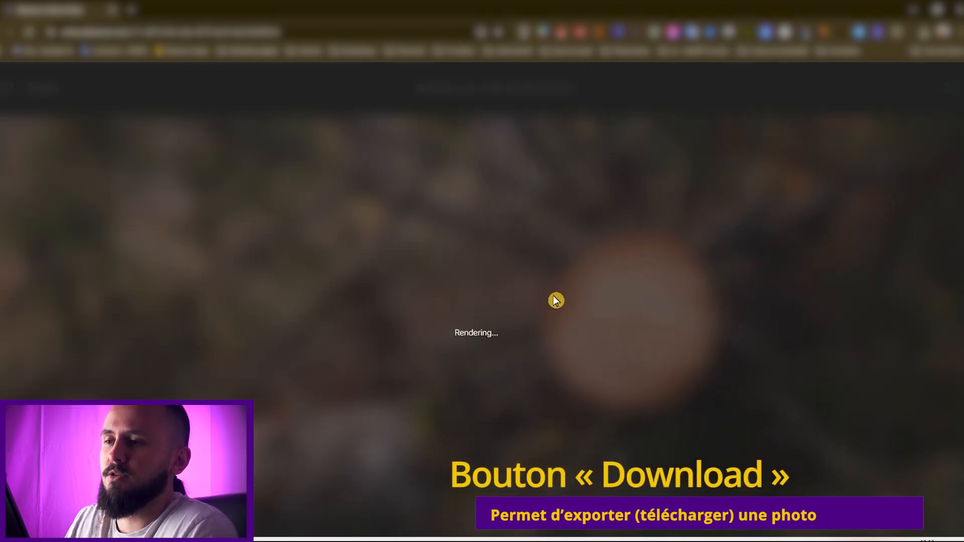